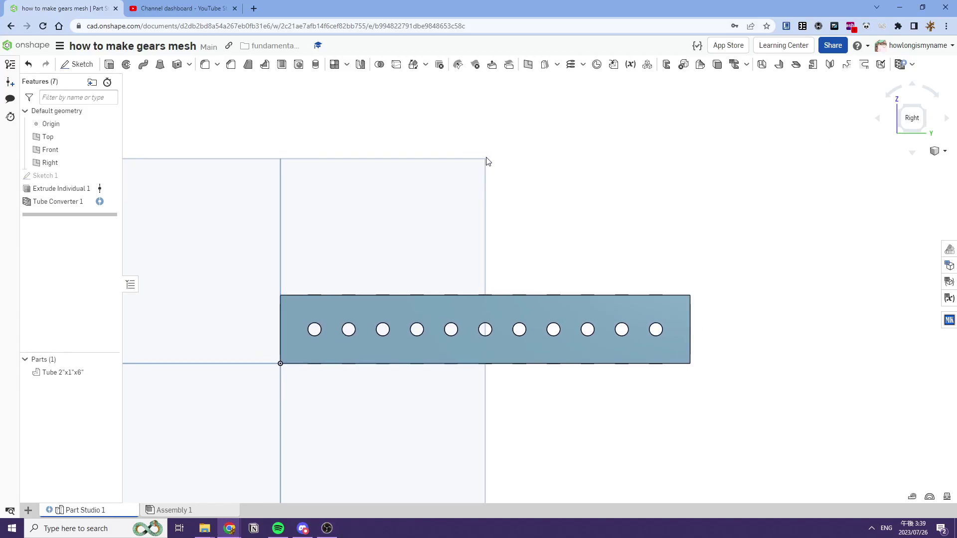
Start a sketch on the tube's large face and project the edges of the first five holes into it
left_click(84, 69)
left_click(461, 326)
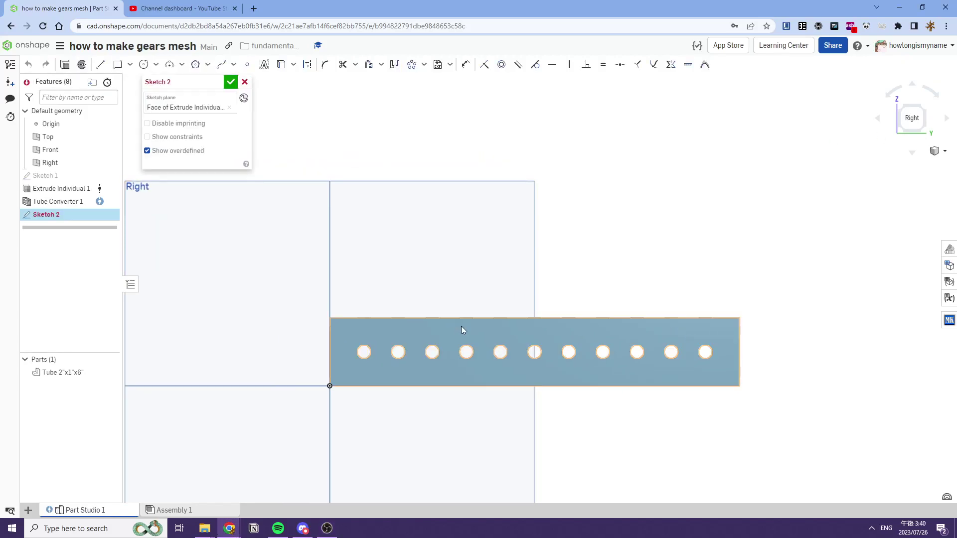
left_click(282, 67)
left_click(321, 354)
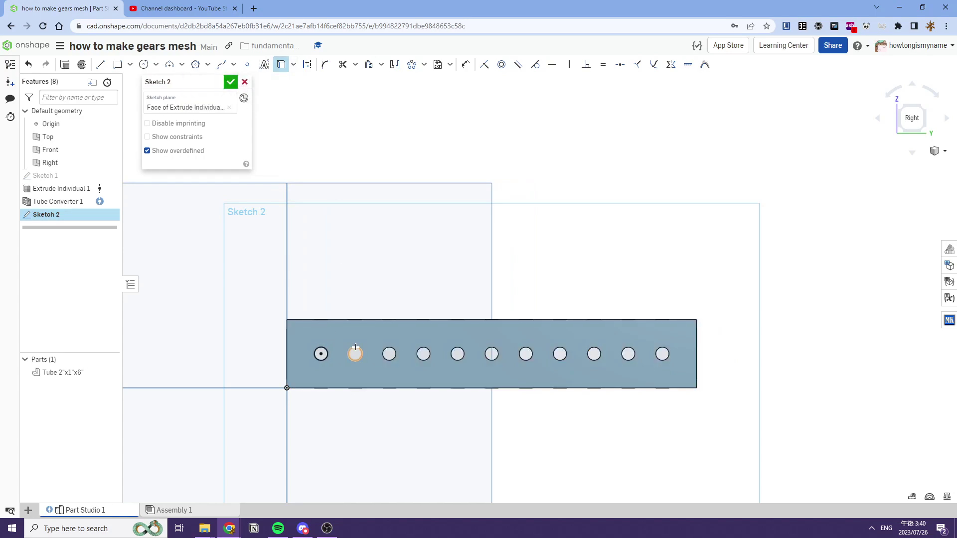
left_click(355, 354)
Sketch center point arcs about the first and fifth holes, with radii of about 0.35 in and 0.37 in
left_click(182, 64)
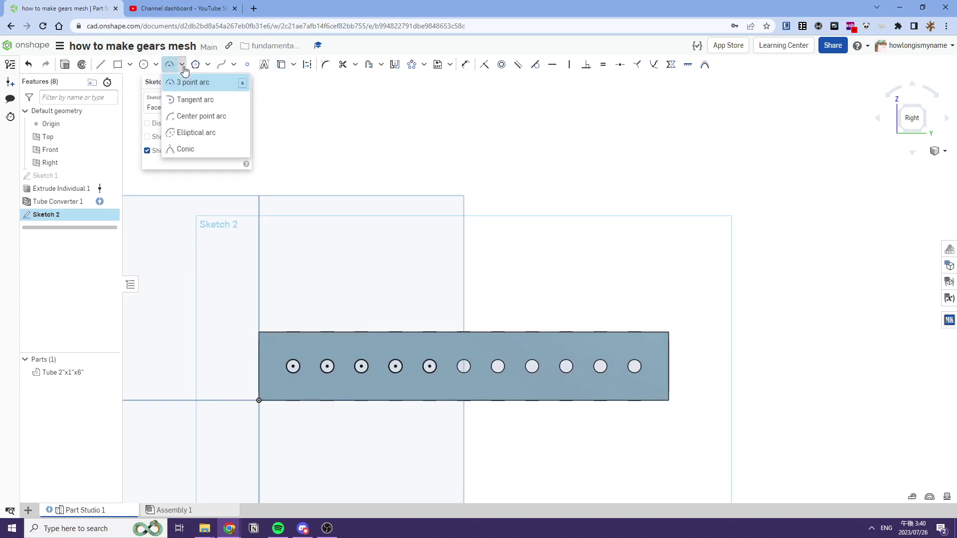
left_click(184, 116)
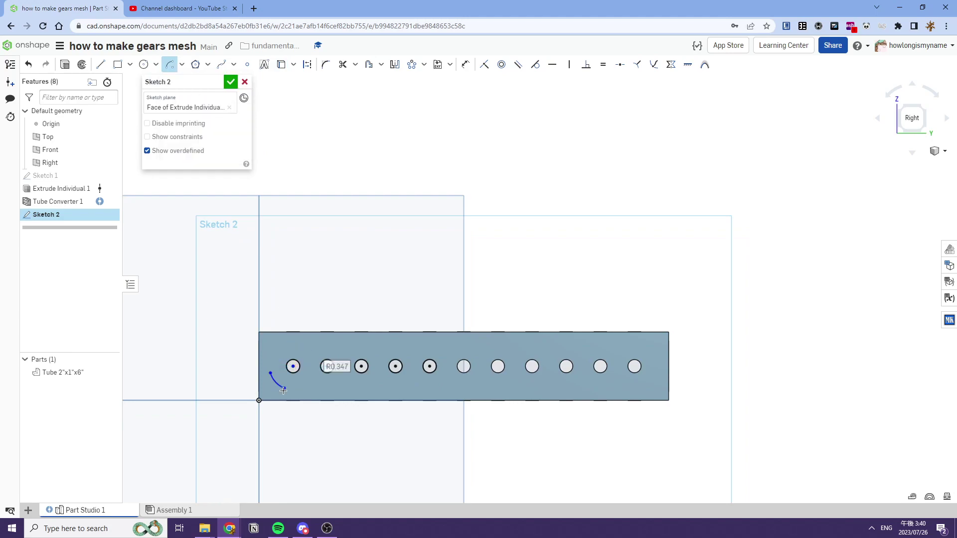
left_click(429, 367)
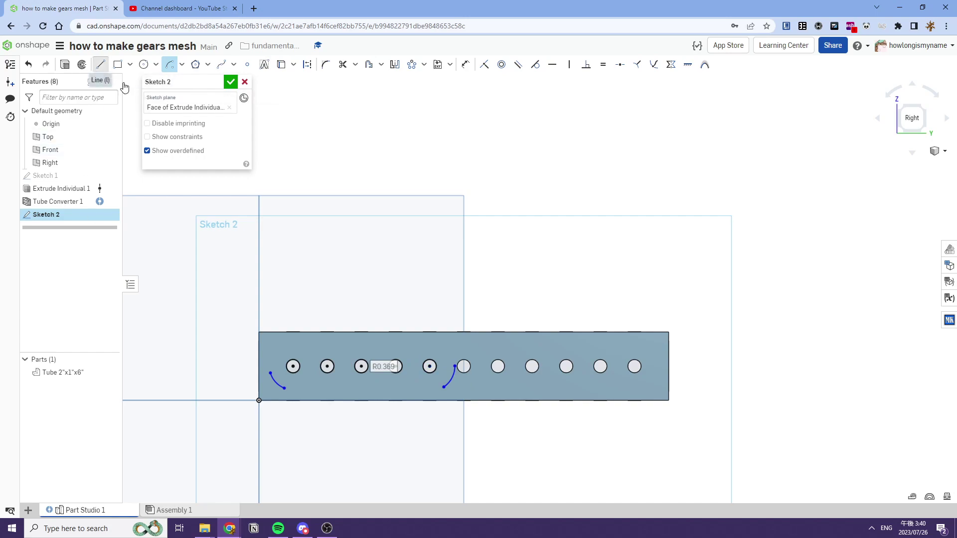
Connect the lower ends of the two arcs with a line and make it tangent to both arcs
left_click(101, 64)
left_click(444, 387)
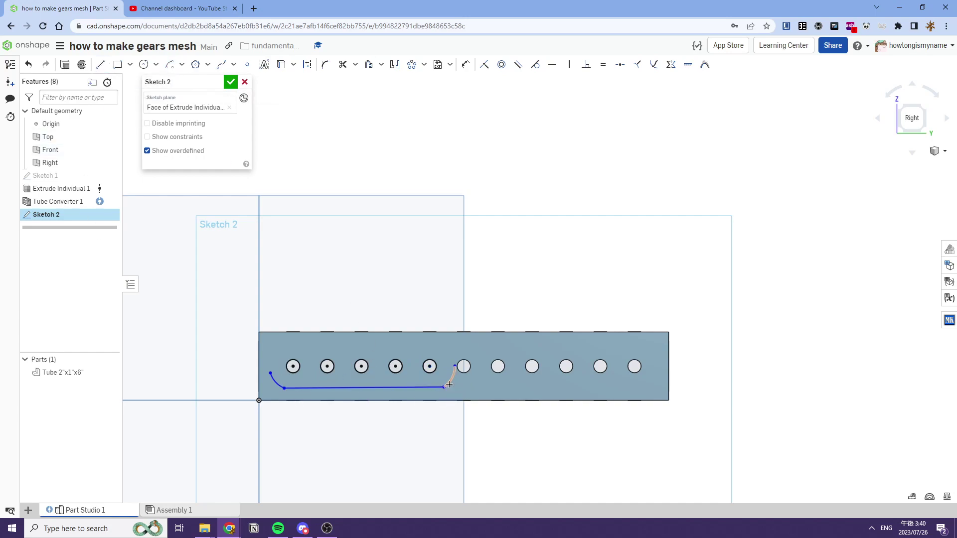
key("t")
left_click(279, 386)
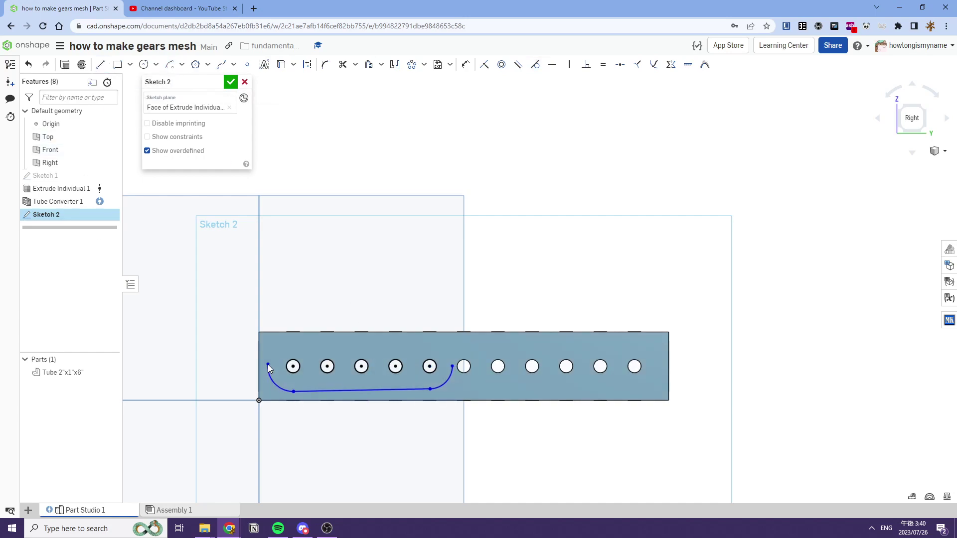
Sketch two separate circles side by side above the tube, the right one about 1.01 in in diameter
left_click(144, 65)
left_click(287, 267)
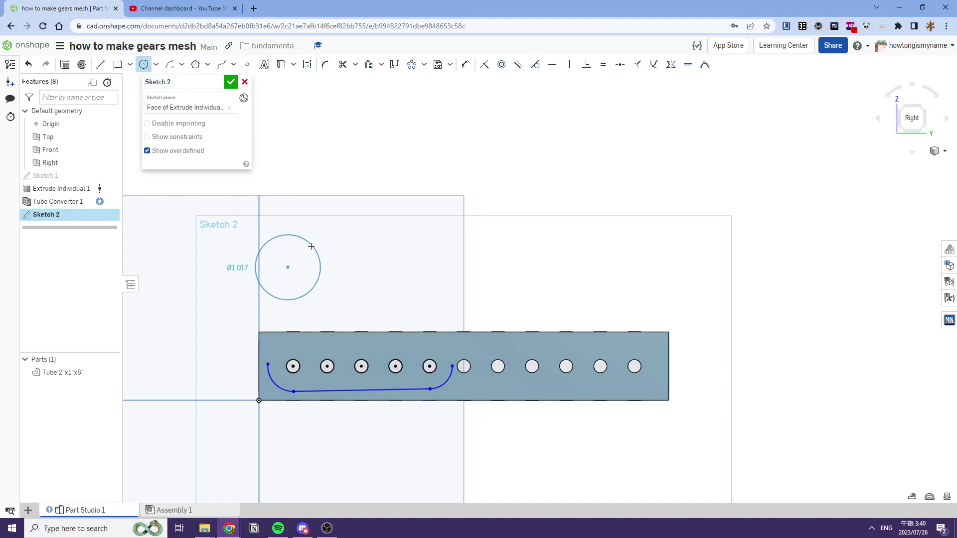
left_click(311, 249)
left_click(406, 248)
key("Escape")
left_click_drag(406, 248, 420, 241)
Set the right circle's diameter to 1.128 in and make the left circle equal to it
key("d")
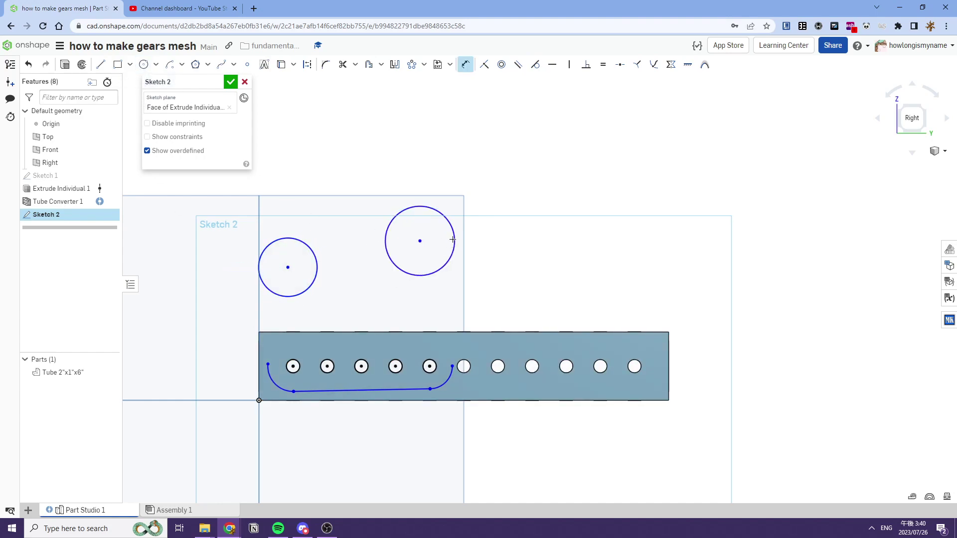
left_click(454, 240)
left_click(494, 230)
type("1.014")
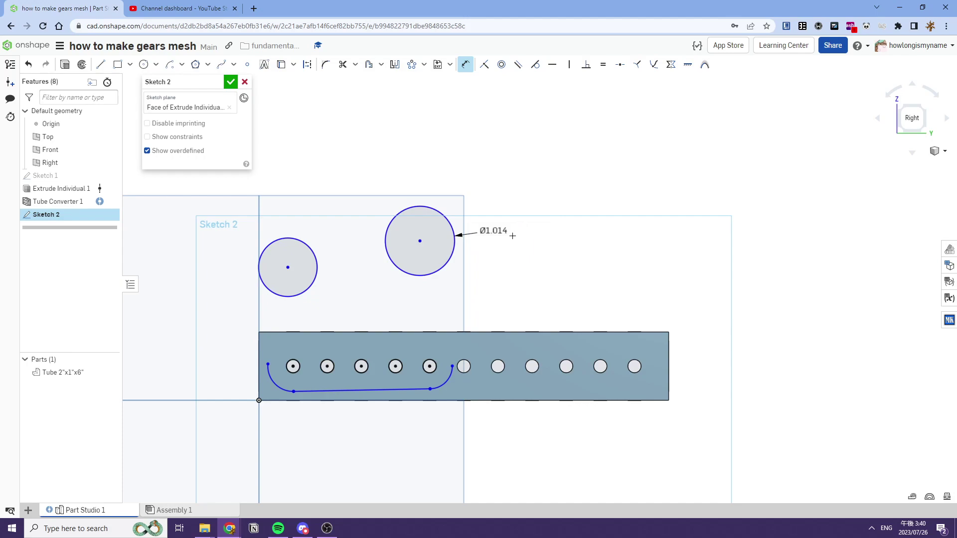
type("e")
left_click(458, 247)
left_click(314, 273)
key("Escape")
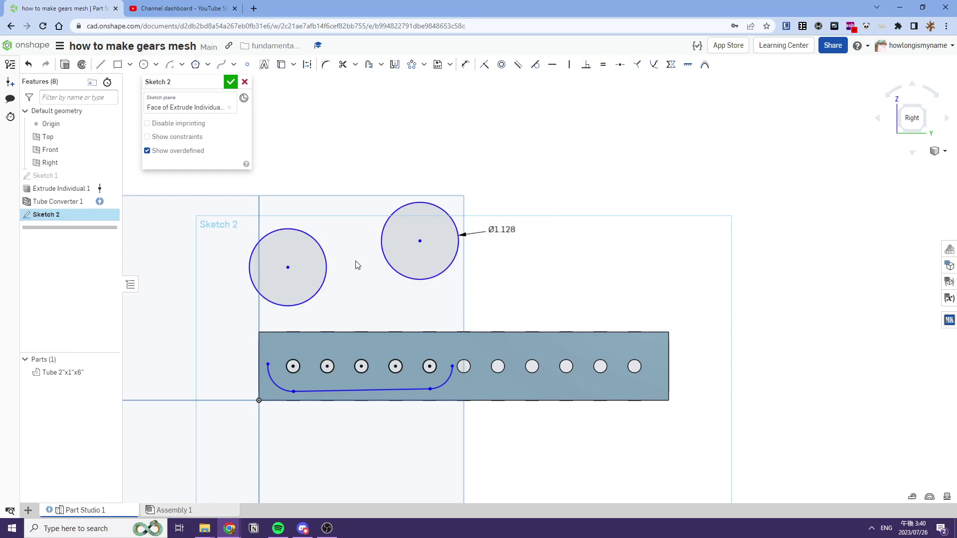
Add a larger concentric circle around the left circle and set its diameter to 26/20 + 0.002 in (1.302 in)
middle_click_drag(356, 264, 410, 251)
left_click_drag(341, 253, 348, 245)
left_click(144, 64)
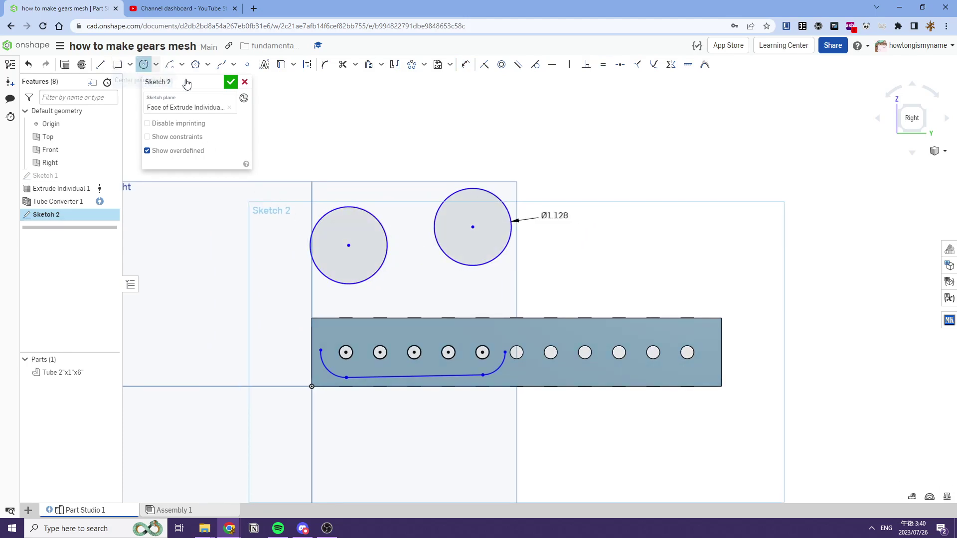
left_click(349, 246)
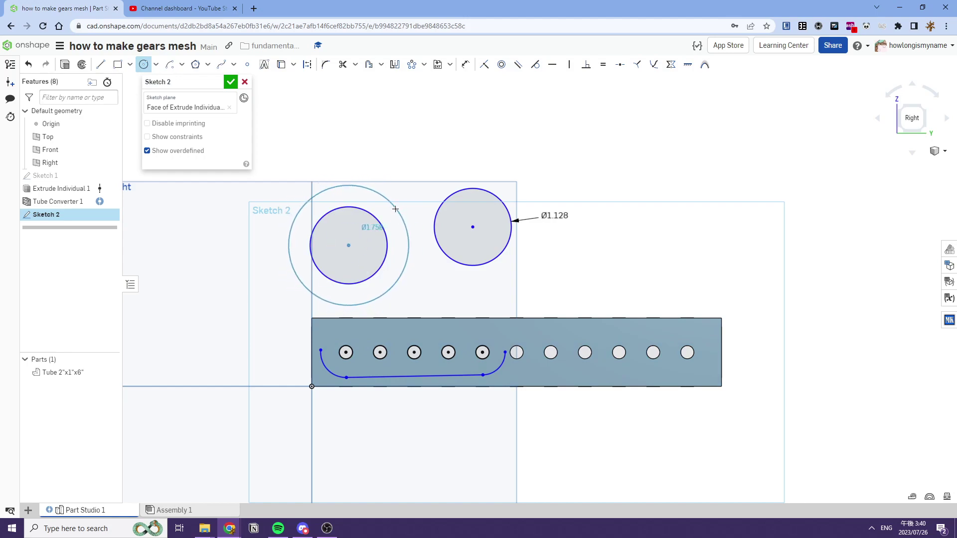
left_click(392, 207)
key("d")
left_click(393, 207)
left_click(413, 189)
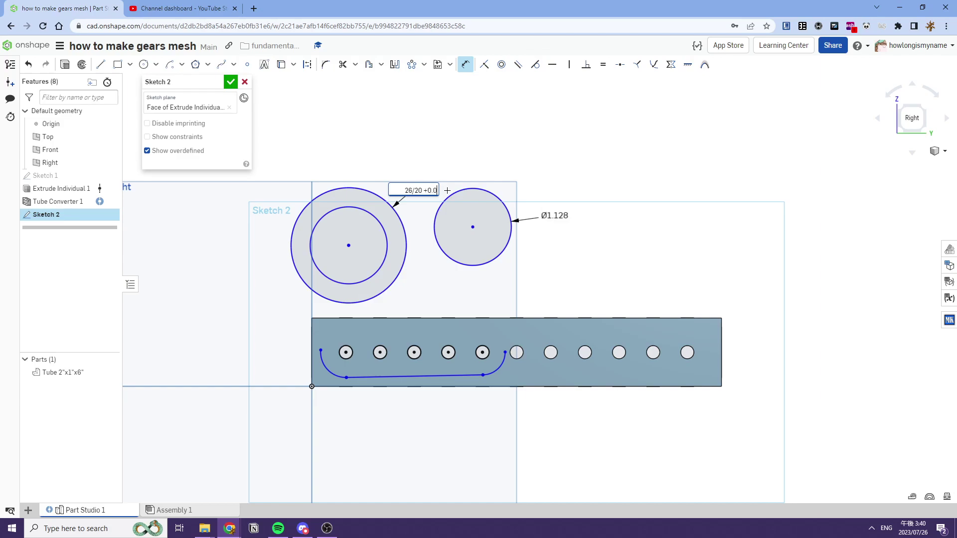
key("Return")
key("Escape")
double_click(563, 210)
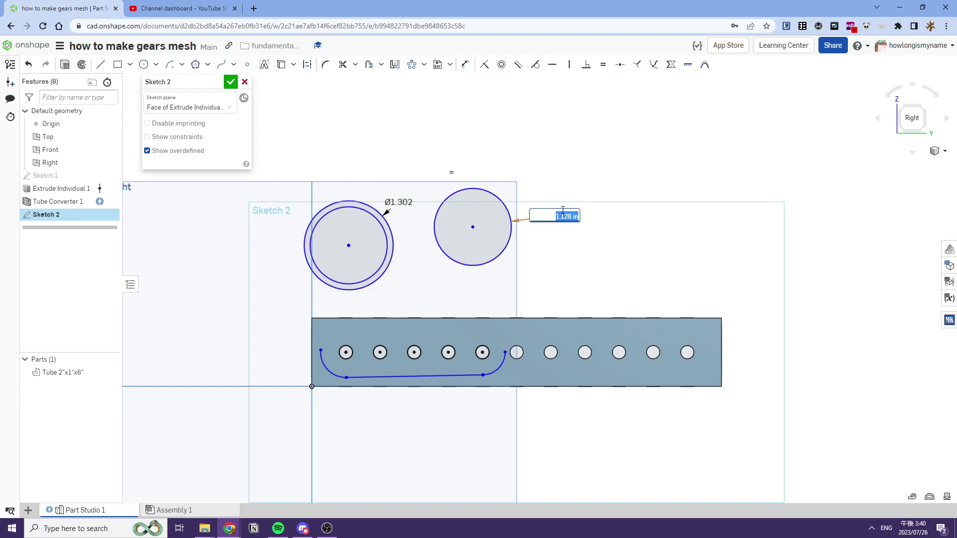
key("Escape")
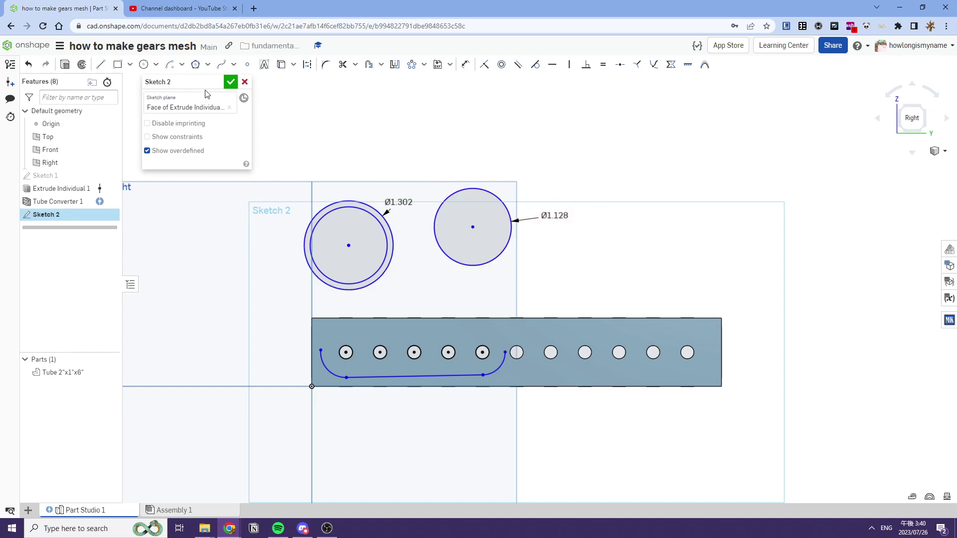
Add a larger concentric circle around the right circle and set its diameter to 28/20 + 0.002 in
left_click(144, 65)
left_click(473, 227)
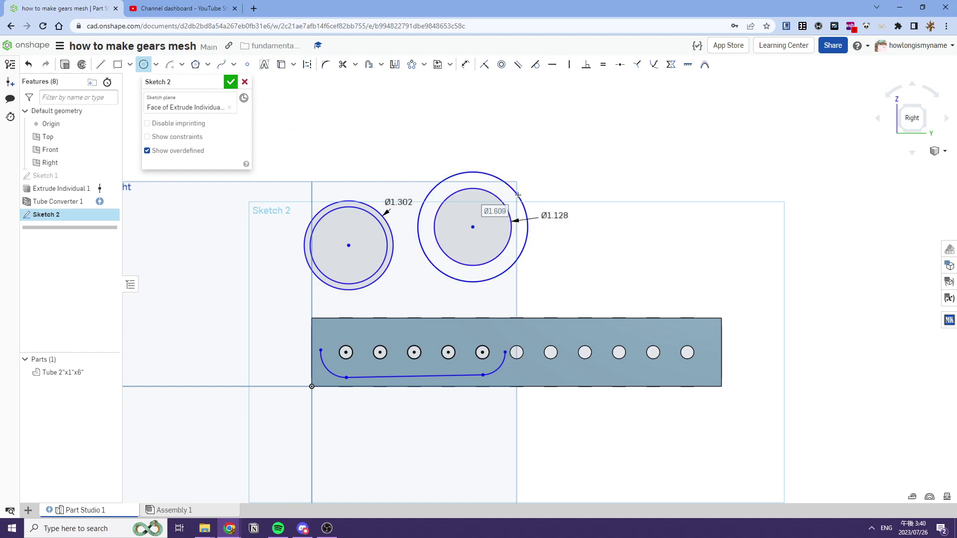
left_click(518, 195)
key("d")
left_click(519, 195)
left_click(542, 190)
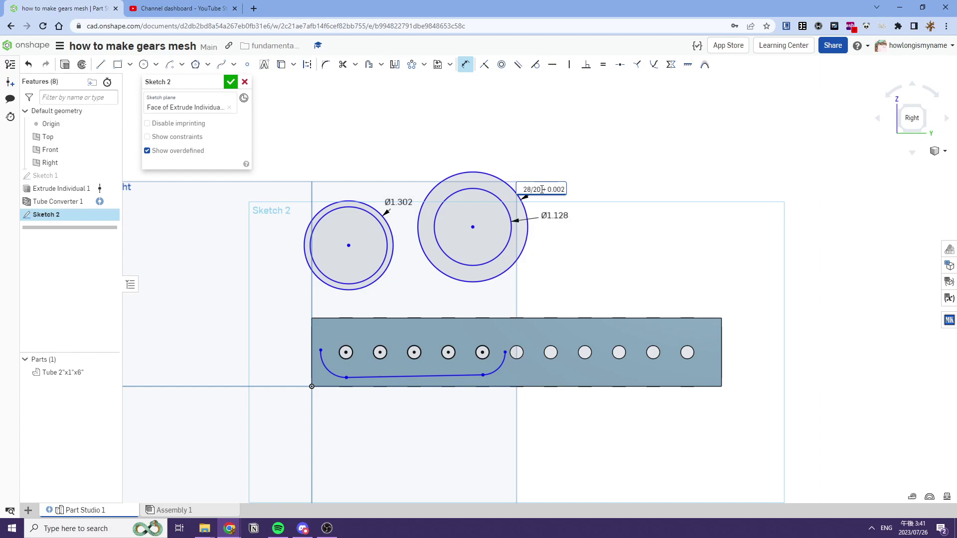
key("Return")
Convert the two outer circles to construction geometry, make them tangent to each other and reposition the pair above the tube
left_click(516, 204)
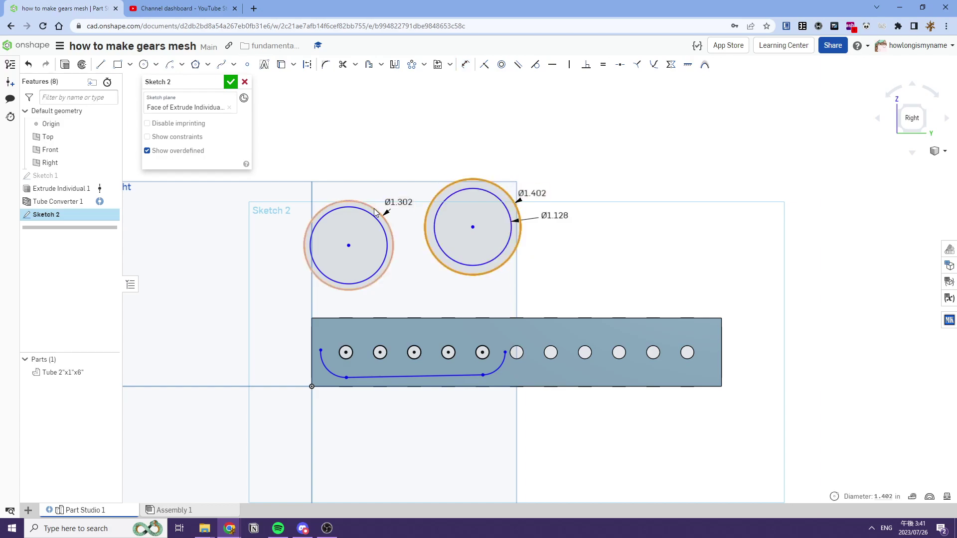
left_click(377, 213)
key("q")
key("t")
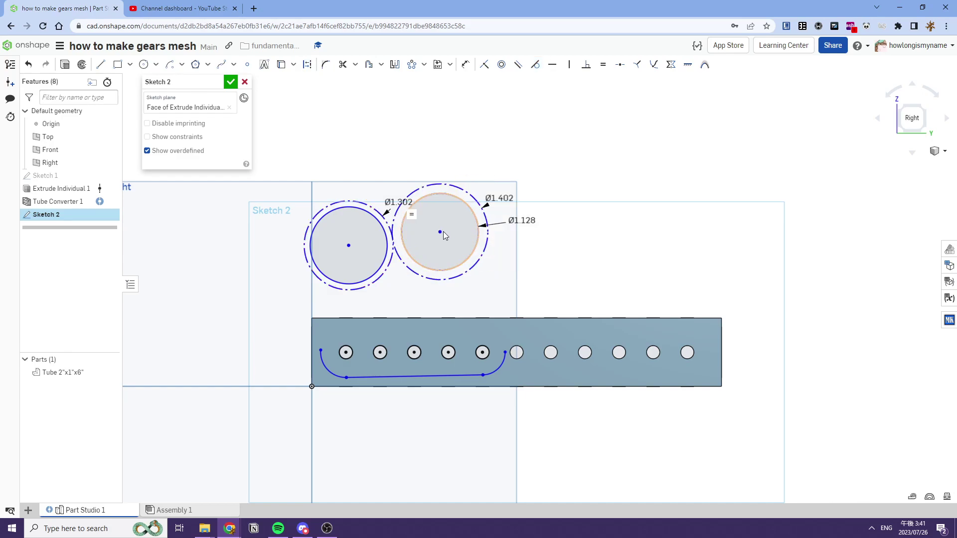
left_click_drag(453, 232, 475, 232)
Draw lines joining the lower arcs to the outer circles on both sides and a line across the tops of the two circles
key("l")
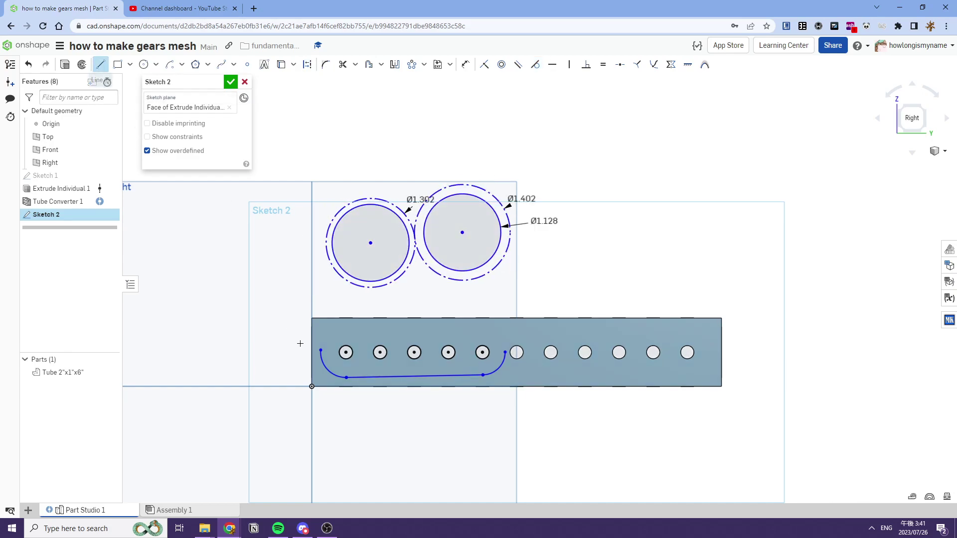
left_click(322, 242)
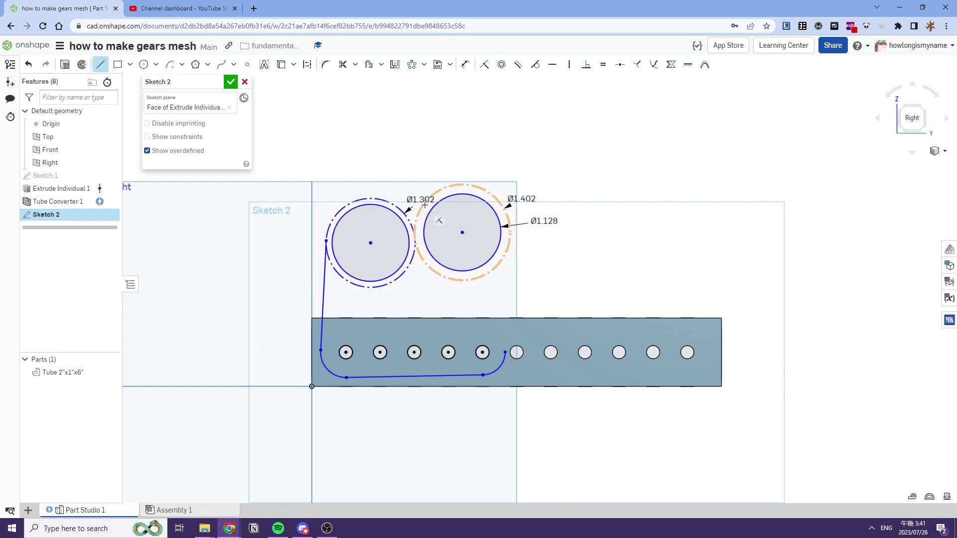
left_click_drag(370, 198, 447, 188)
left_click(509, 238)
left_click(504, 351)
key("Escape")
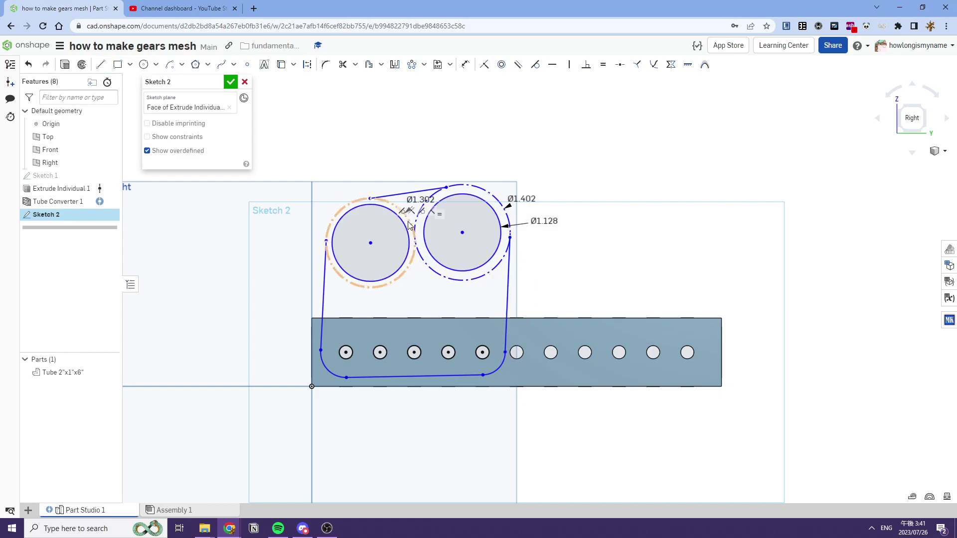
Make the two side lines tangent to the outer circles and to the lower corner arcs
left_click(412, 230)
key("Escape")
key("t")
left_click(506, 326)
left_click(500, 367)
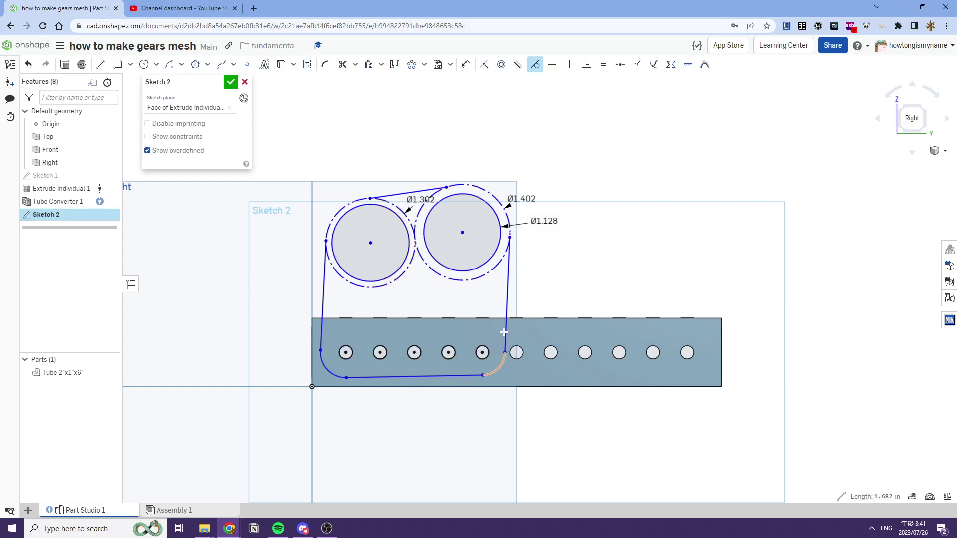
left_click(508, 269)
left_click(497, 265)
left_click(331, 263)
left_click(323, 310)
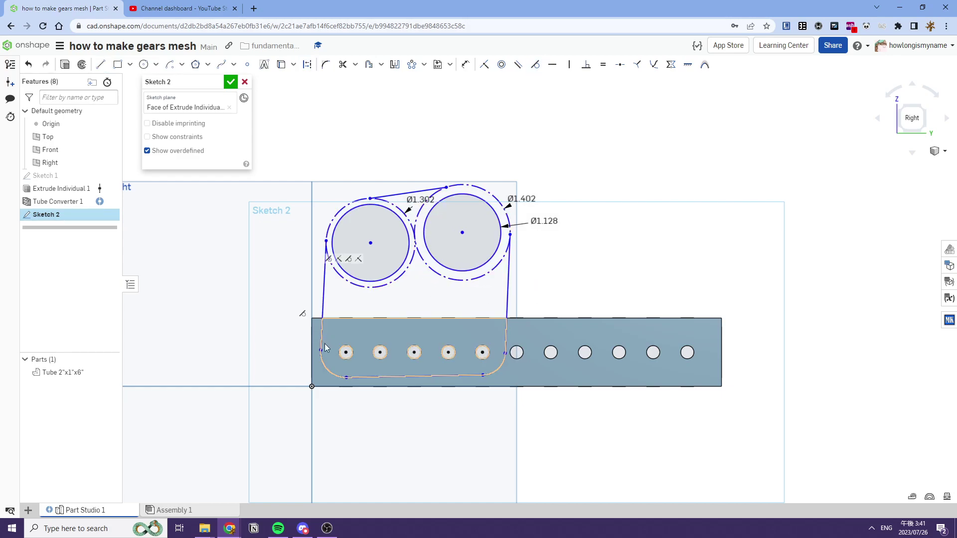
key("t")
left_click(321, 342)
left_click(325, 368)
key("Escape")
Set the gap between the first hole's edge and its surrounding arc to 0.25 in, and make both lower arcs equal
key("d")
left_click(326, 368)
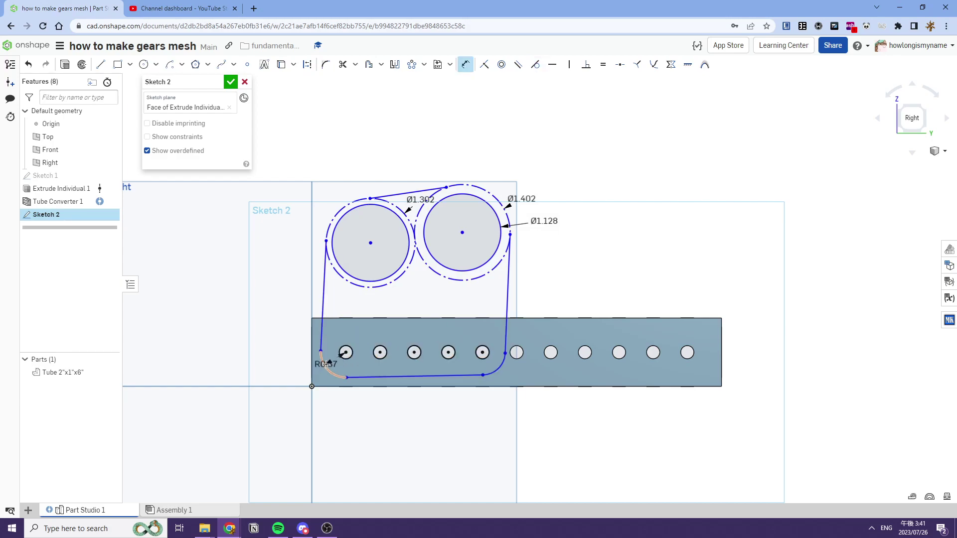
left_click(327, 364)
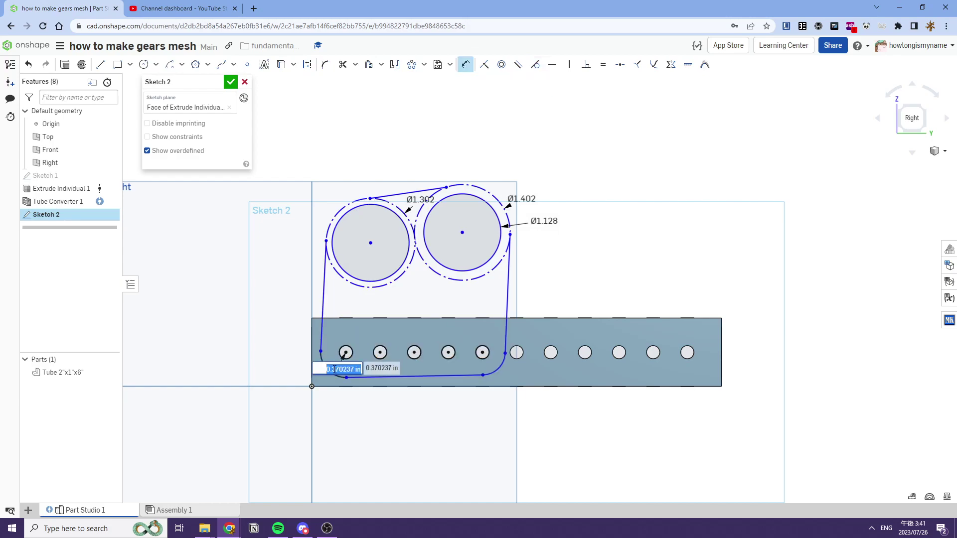
key("Escape")
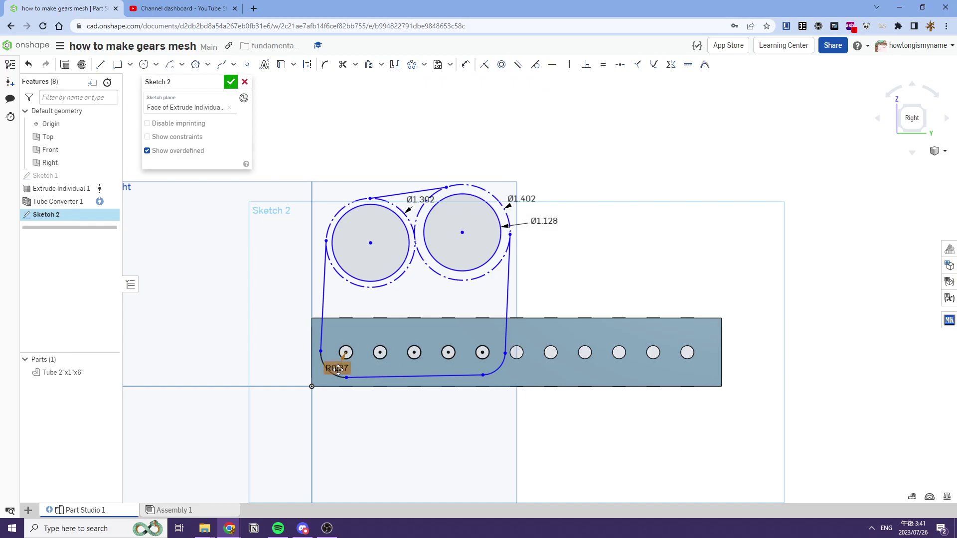
double_click(342, 360)
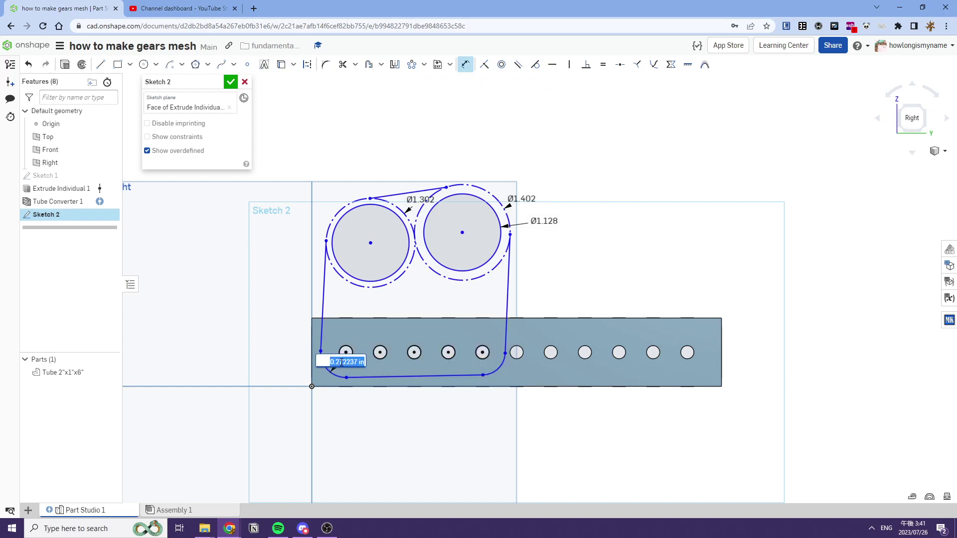
type("0.25")
key("Return")
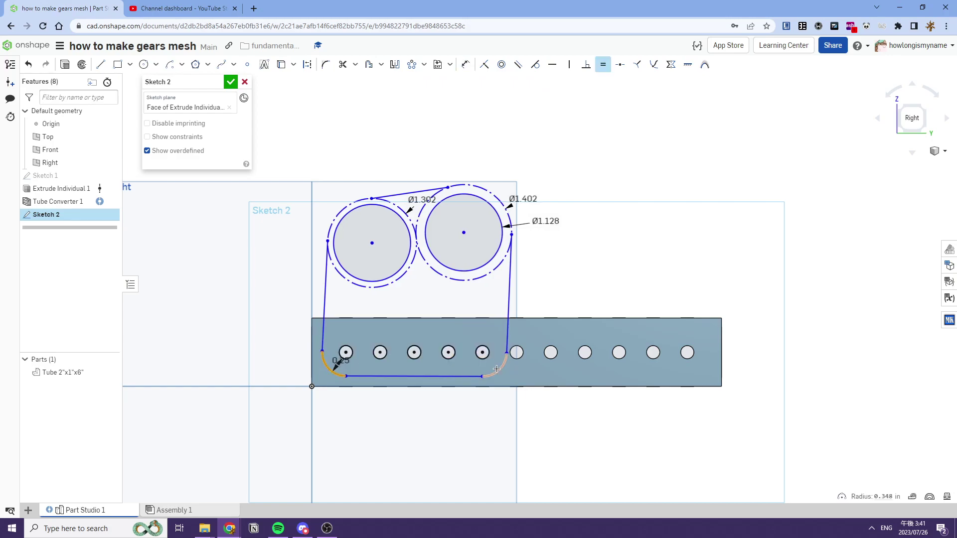
left_click(497, 369)
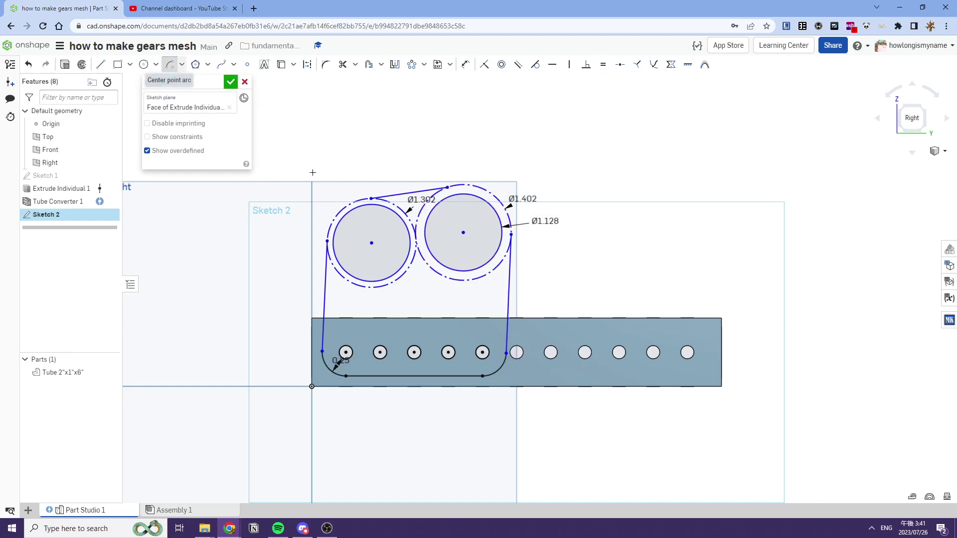
Trace center point arcs over both construction circles between the line endpoints to close the plate outline
left_click(371, 243)
left_click(327, 240)
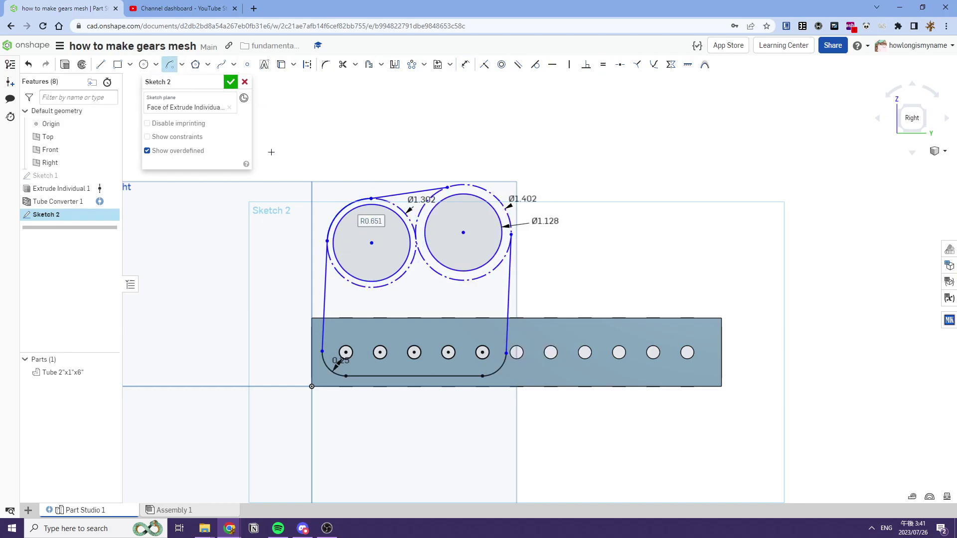
left_click(463, 232)
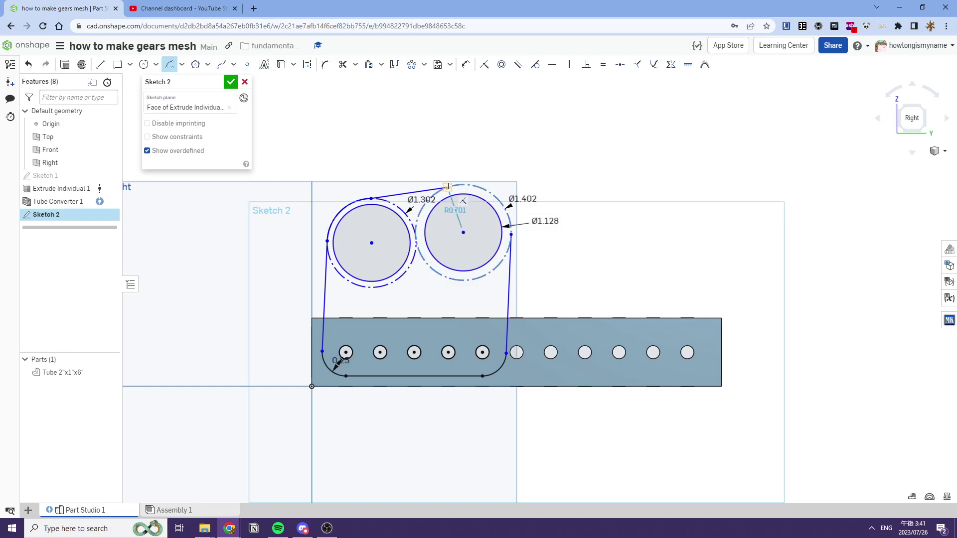
left_click(512, 235)
key("Escape")
Lower the circle pair and set the distance between the left construction circle's bottom and the tube's upper edge to 0.5 in
left_click_drag(463, 233, 463, 247)
key("d")
left_click(377, 301)
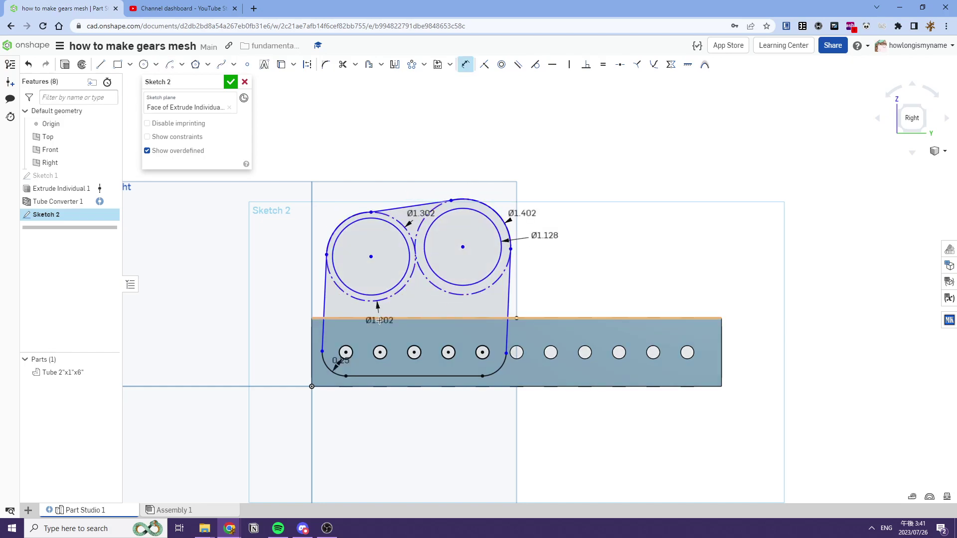
left_click(381, 318)
left_click(386, 310)
type("0.5")
key("Return")
key("Escape")
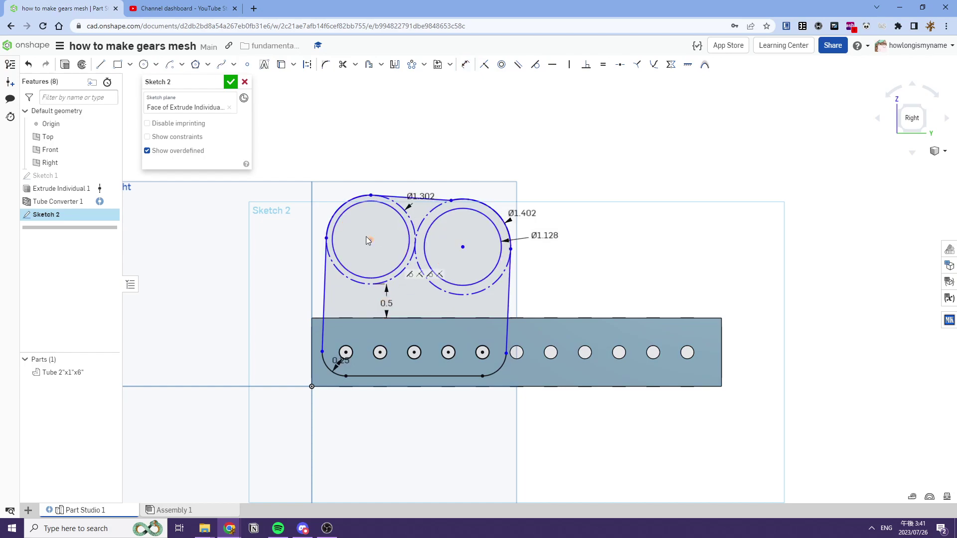
Make the first gear's construction circle tangent to the tube's end edge
key("t")
left_click(329, 225)
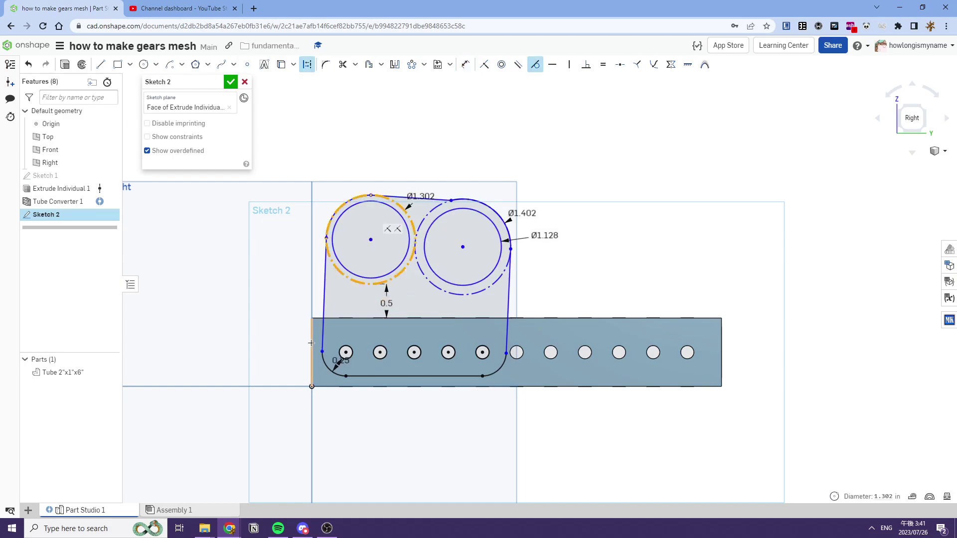
left_click(313, 341)
Set the distance between the second construction circle's bottom and the tube's upper edge to 0.25 in
key("d")
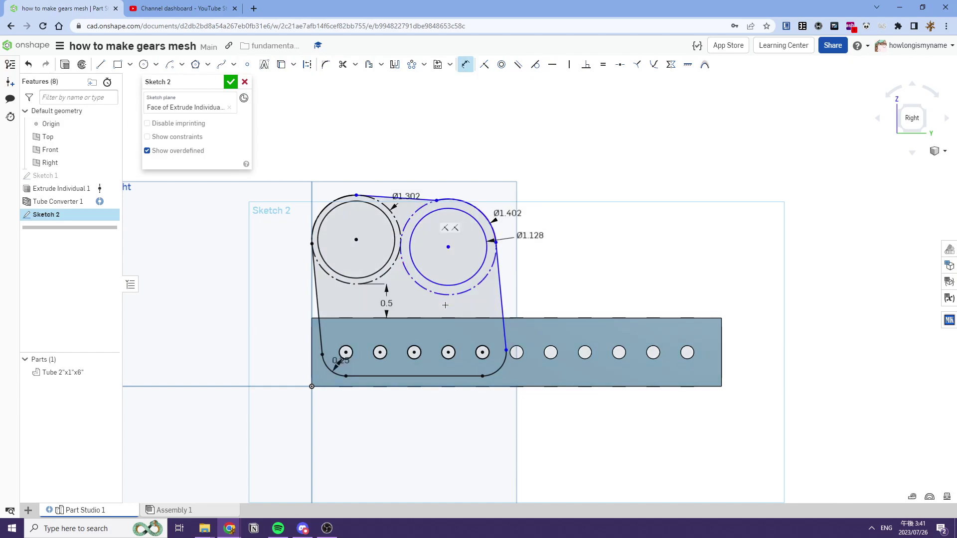
key("t")
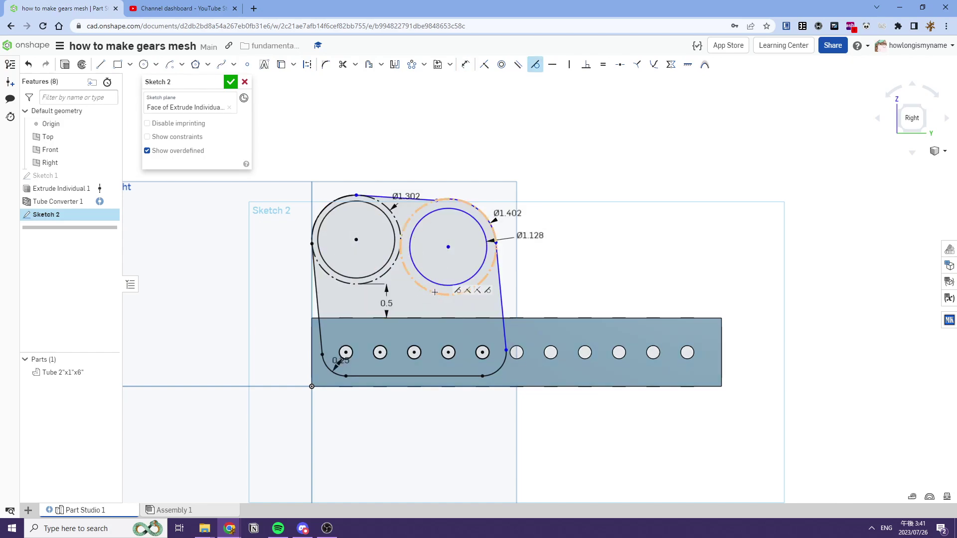
left_click(380, 283)
key("Escape")
key("d")
left_click(447, 294)
left_click(448, 318)
left_click(460, 309)
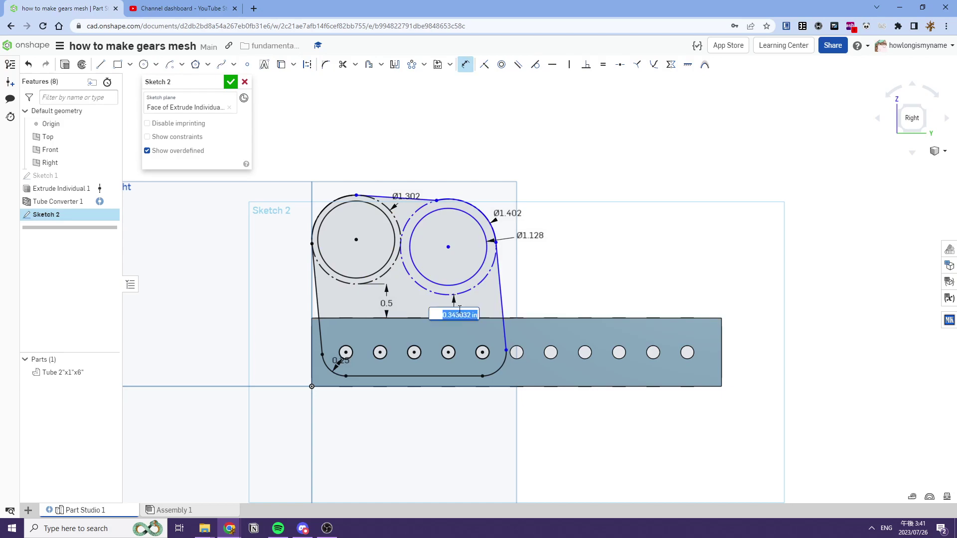
type("0.25")
key("Return")
Make the plate's top line tangent to both upper arcs and finish the sketch
key("t")
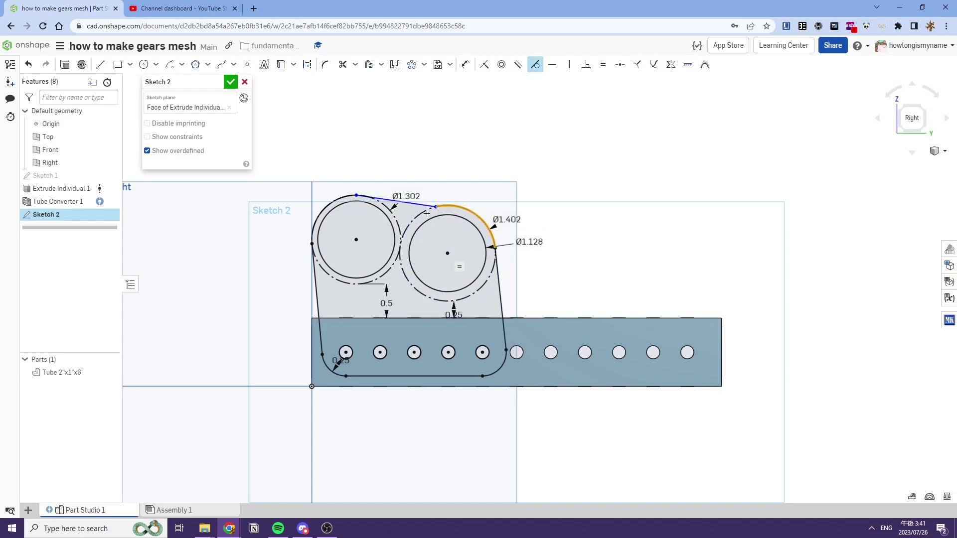
left_click(446, 207)
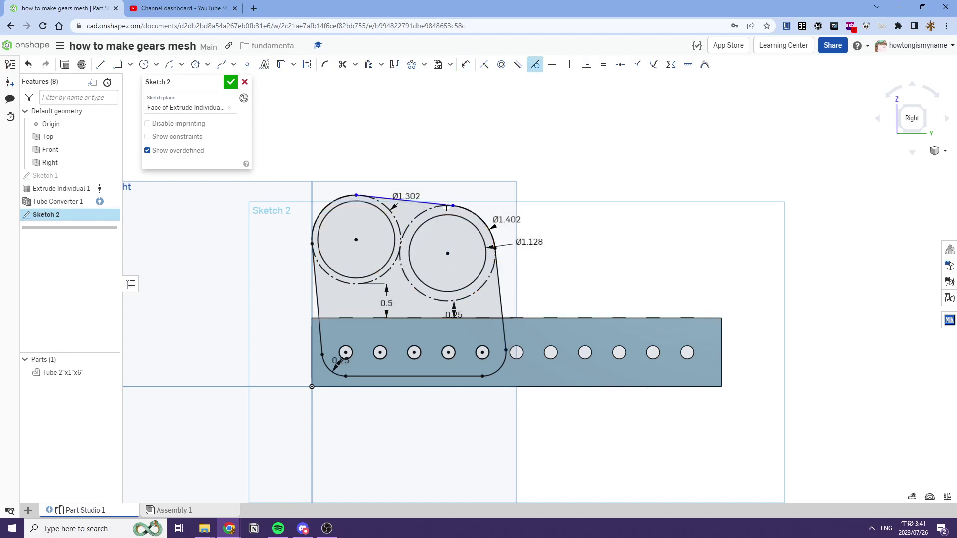
key("Escape")
scroll(454, 206, "up", 2)
left_click_drag(454, 206, 446, 205)
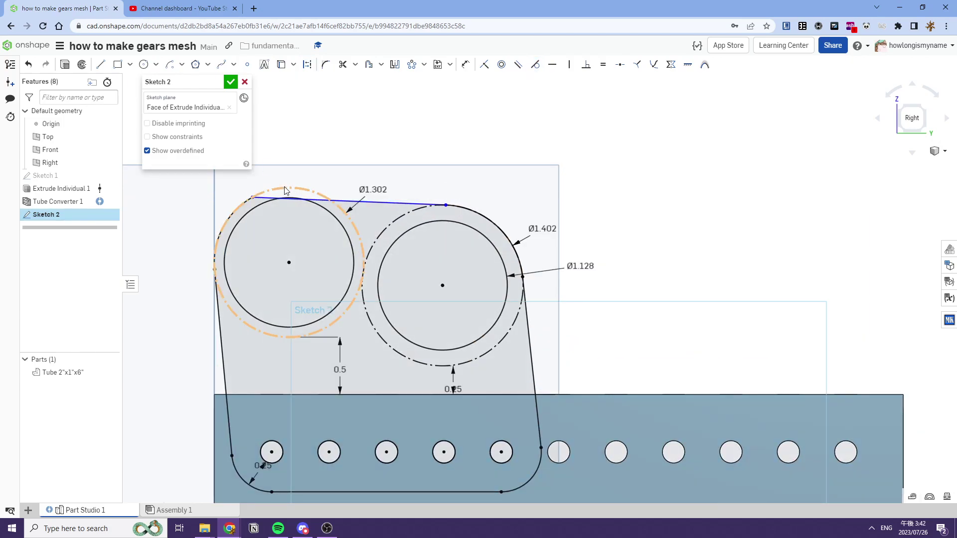
key("t")
key("f")
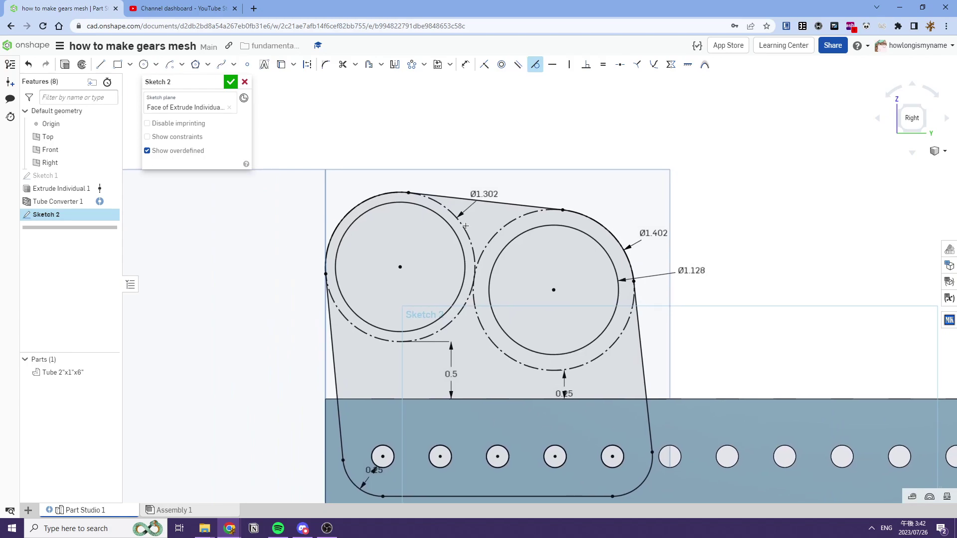
left_click(230, 82)
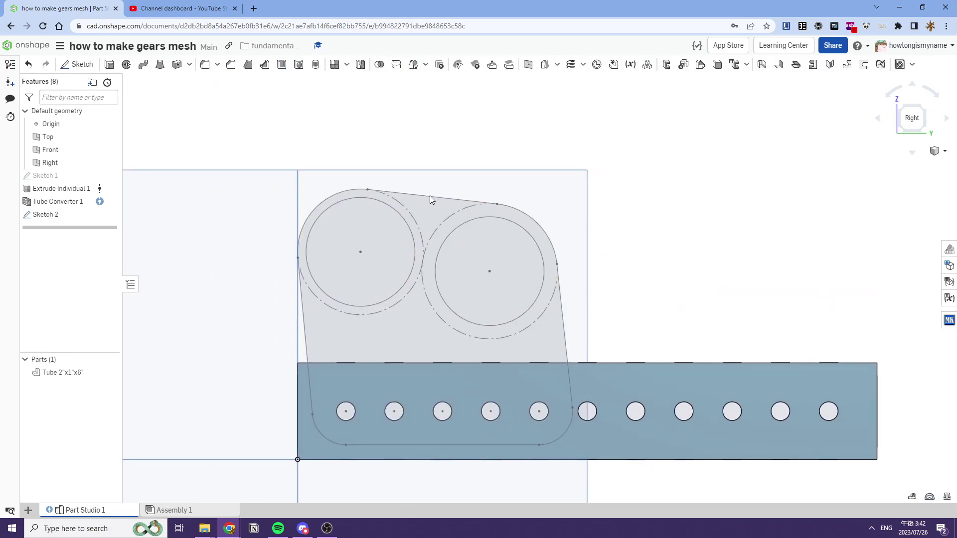
Reopen Sketch 2 and disable imprinting for it
double_click(75, 212)
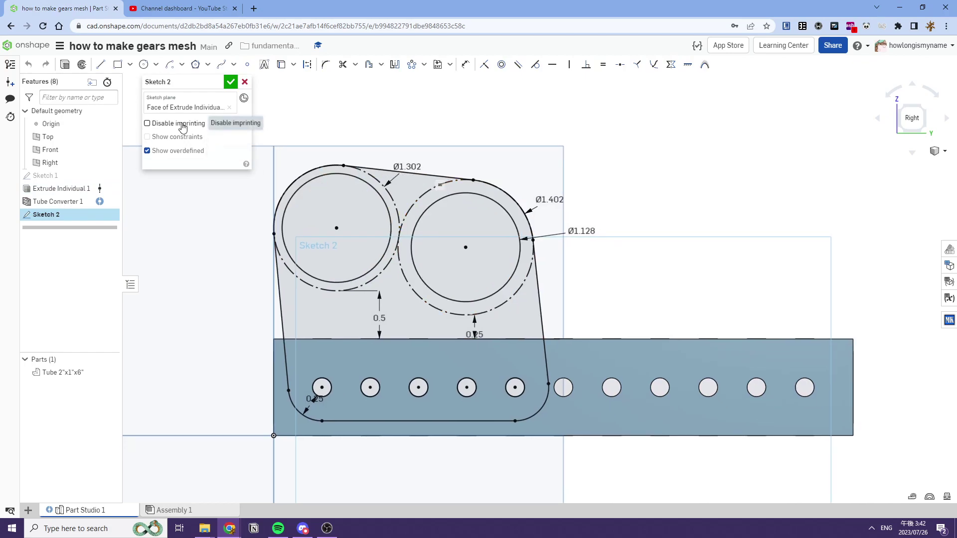
left_click(181, 124)
right_click(406, 189)
left_click(367, 138)
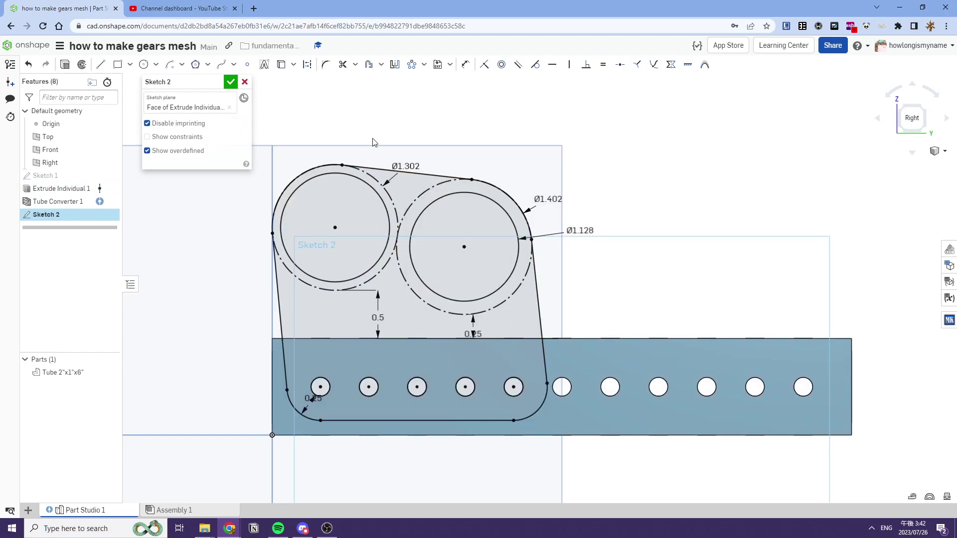
Extrude the plate profile from Sketch 2 to a depth of 1/4 in as a new part
left_click(109, 65)
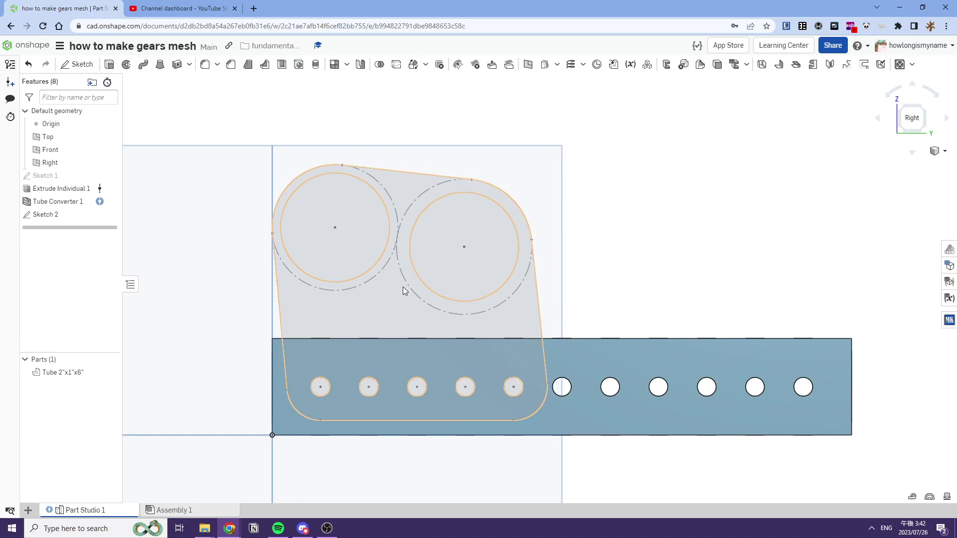
right_click_drag(349, 235, 213, 187)
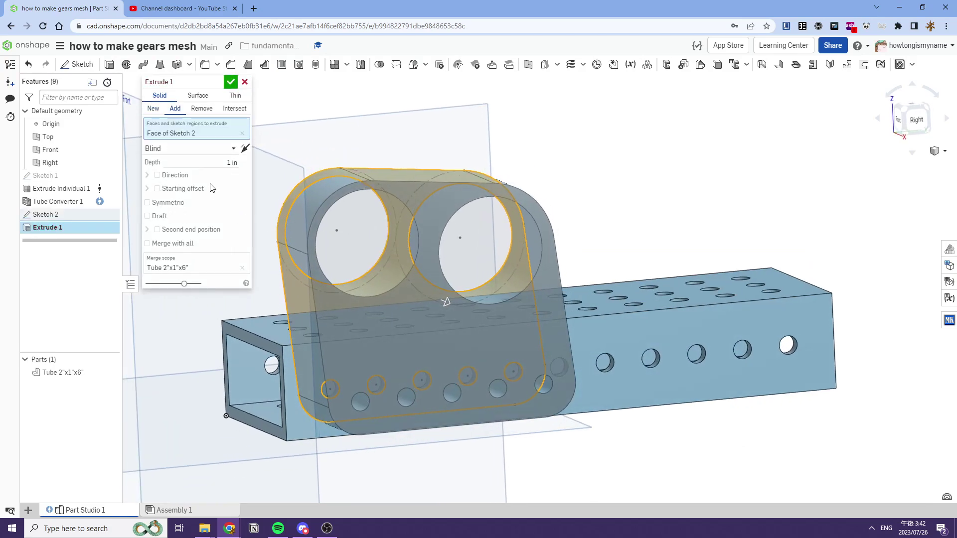
key("Return")
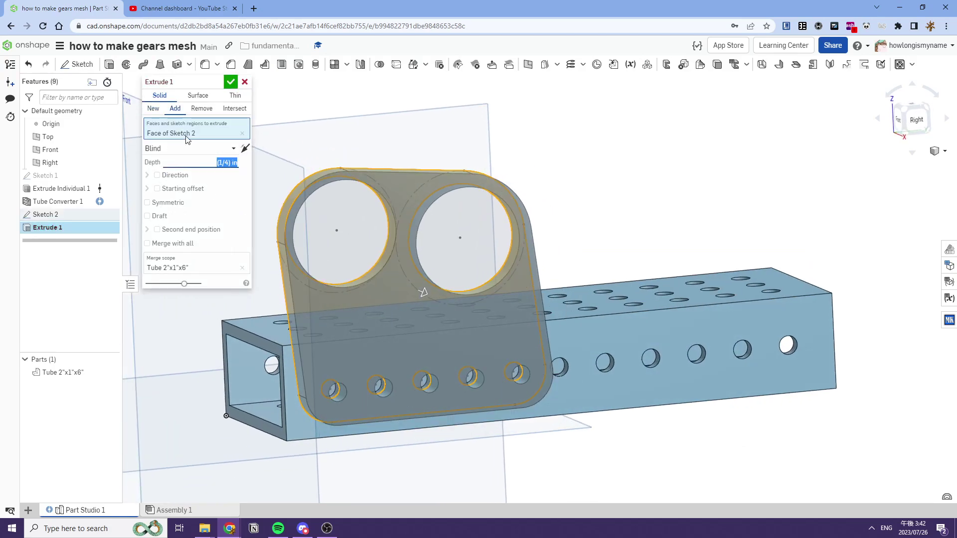
left_click(153, 108)
left_click(230, 82)
Switch to Assembly 1 and insert the whole Part Studio 1, with both the plate and the tube
right_click_drag(230, 81, 200, 487)
left_click(200, 512)
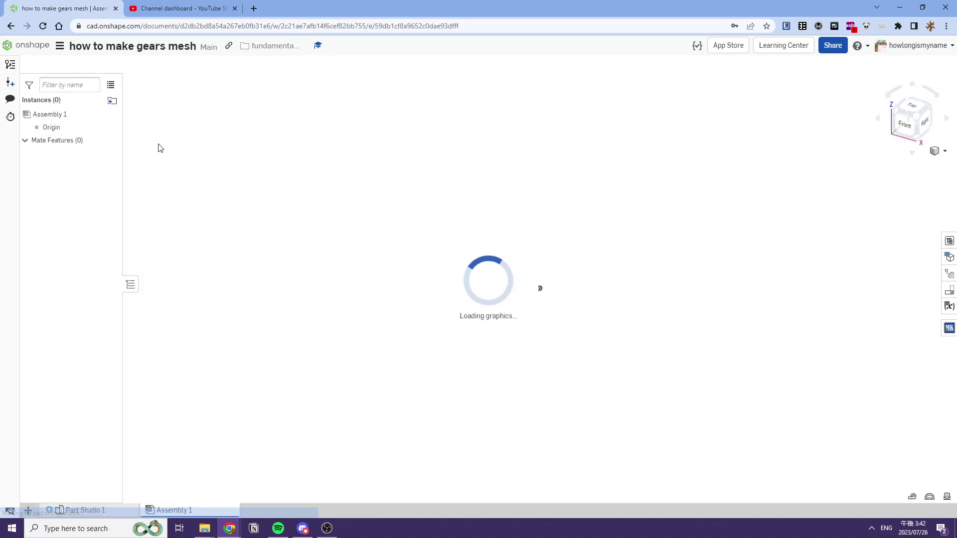
left_click(95, 65)
left_click(202, 208)
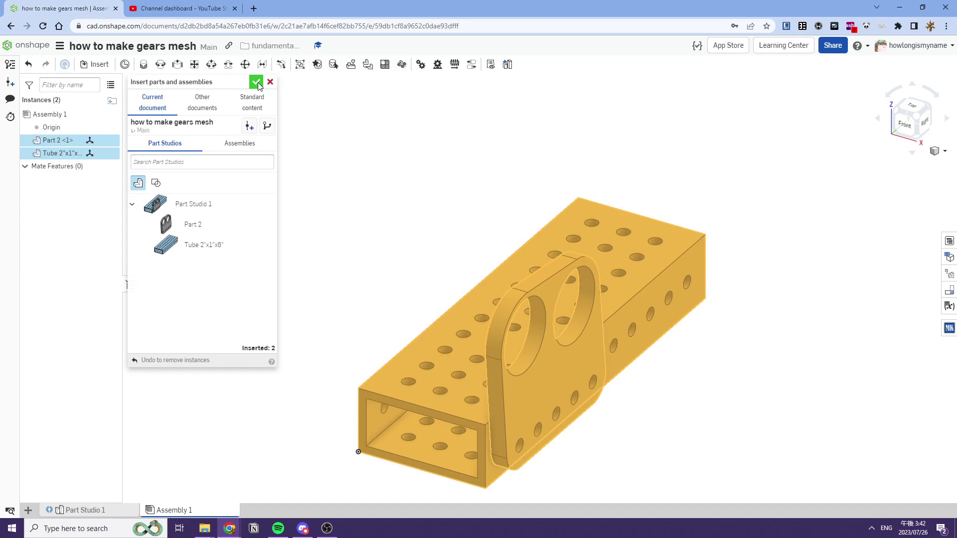
left_click(256, 82)
Fix the tube in place in the assembly
right_click_drag(385, 150, 578, 263)
right_click(599, 271)
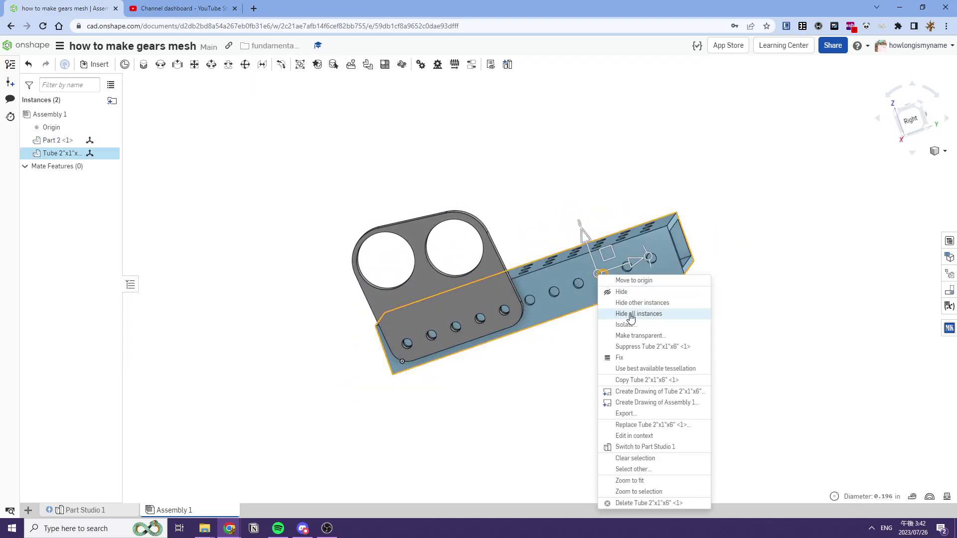
left_click(619, 357)
left_click(491, 298)
right_click(493, 299)
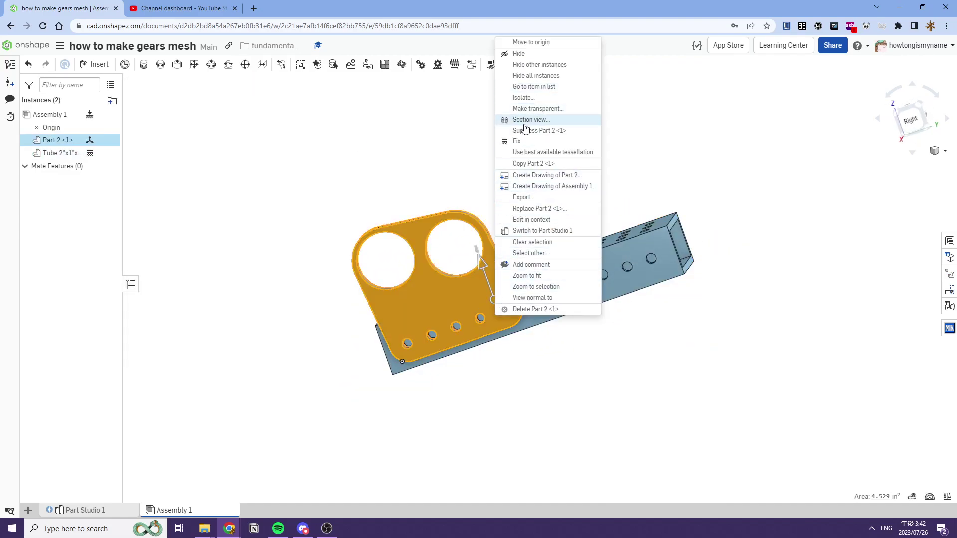
left_click(535, 141)
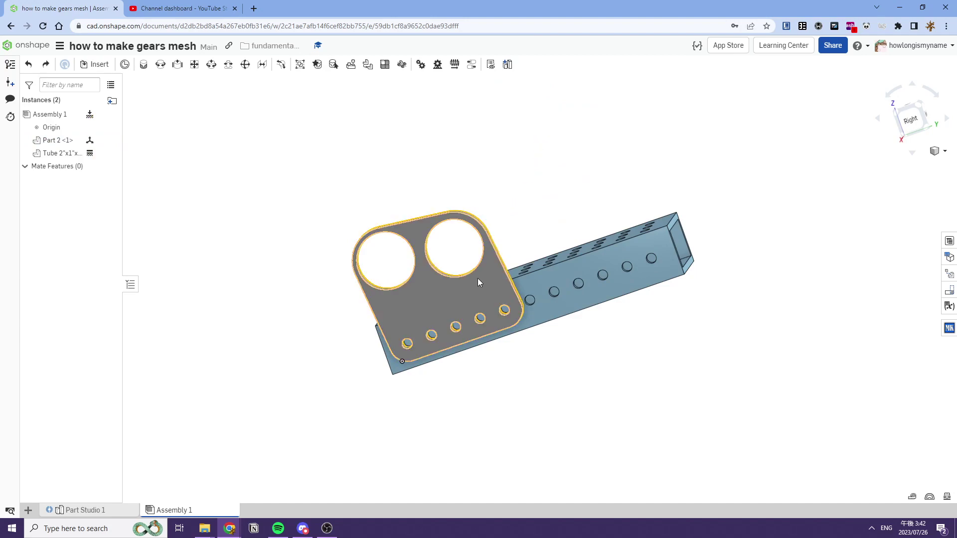
Move the plate off the tube and add a Fastened mate between the plate's first hole and the tube's first side hole
left_click_drag(477, 278, 366, 221)
left_click(146, 71)
right_click_drag(344, 184, 608, 229)
left_click(572, 270)
scroll(573, 271, "down", 2)
right_click_drag(578, 270, 434, 251)
scroll(563, 313, "up", 6)
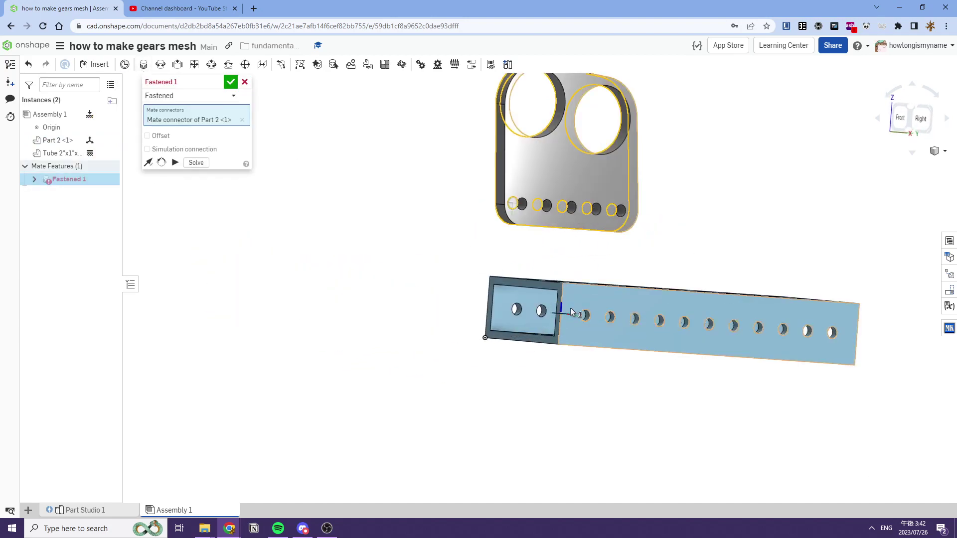
left_click(594, 315)
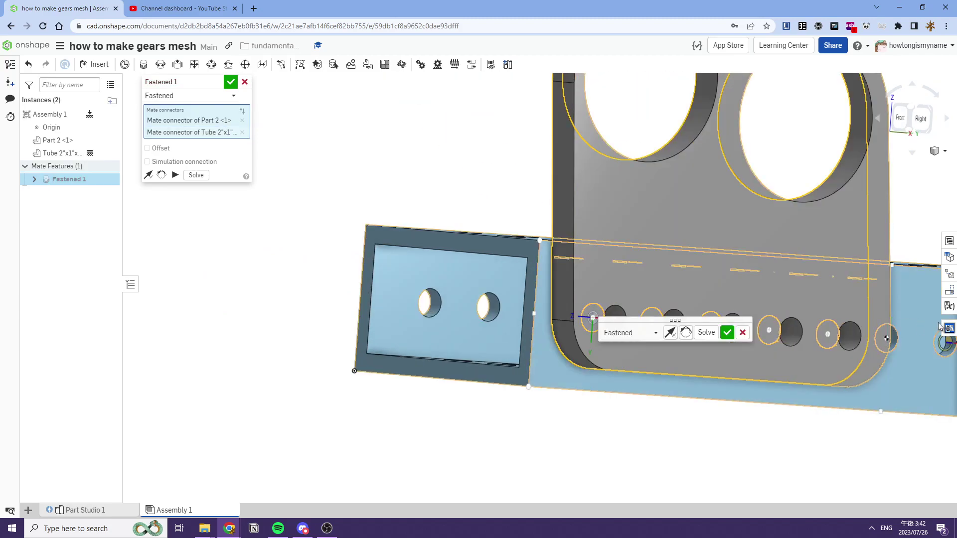
Open the MKCad Inserter with a readable browser zoom and commit the plate's Fastened mate
scroll(767, 297, "down", 6, "ctrl")
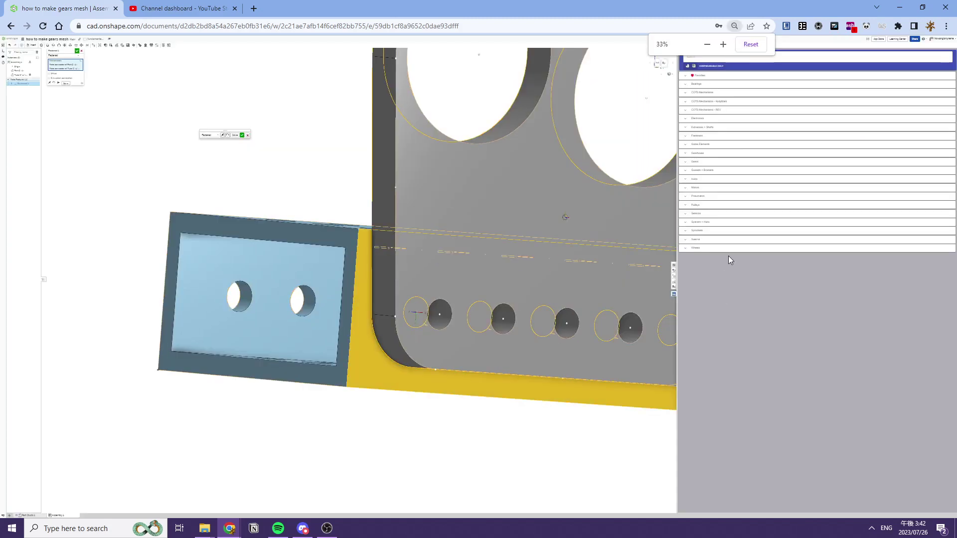
left_click(723, 45)
left_click(723, 45)
left_click(723, 45)
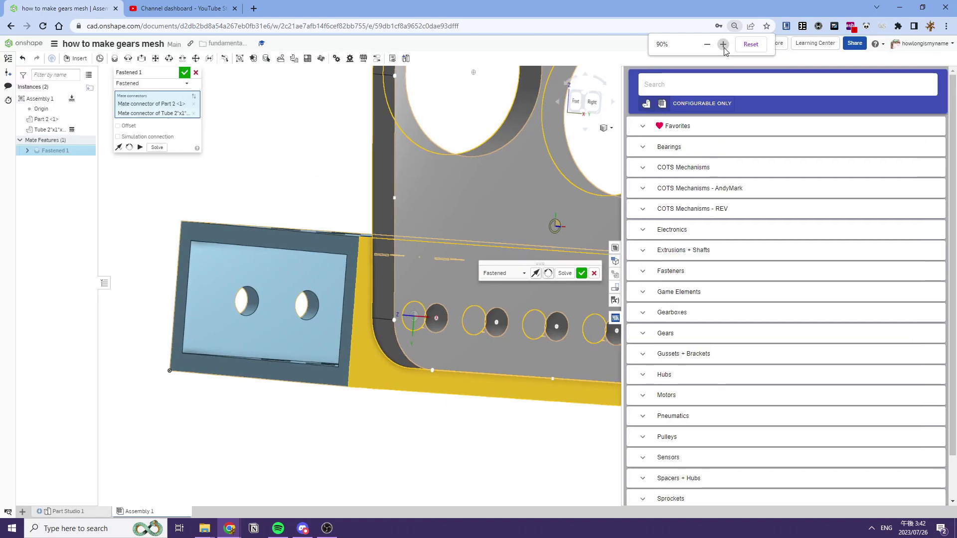
left_click(656, 303)
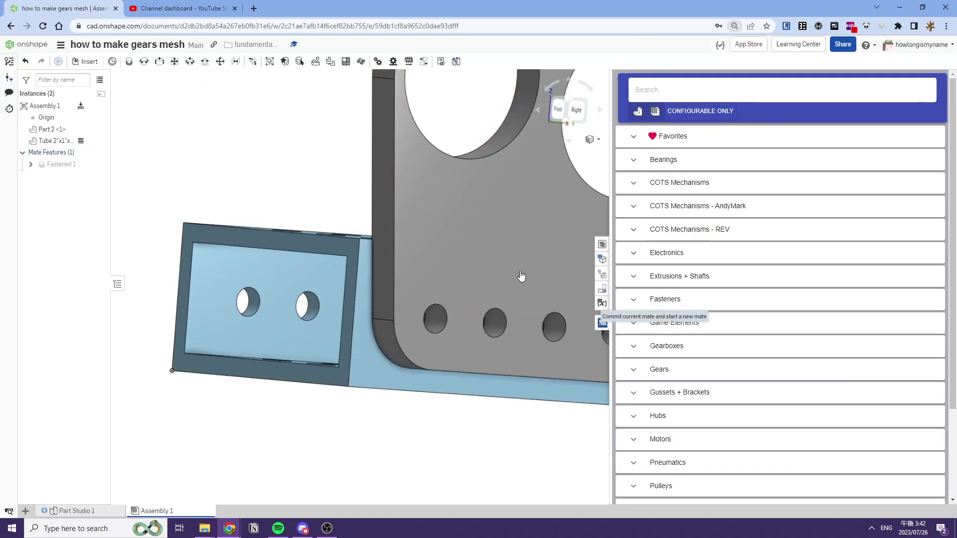
Insert the favorite ThunderHex ID 1.125 OD Flanged Bearing (217-4006) into the assembly
scroll(396, 246, "down", 5)
scroll(393, 270, "up", 3)
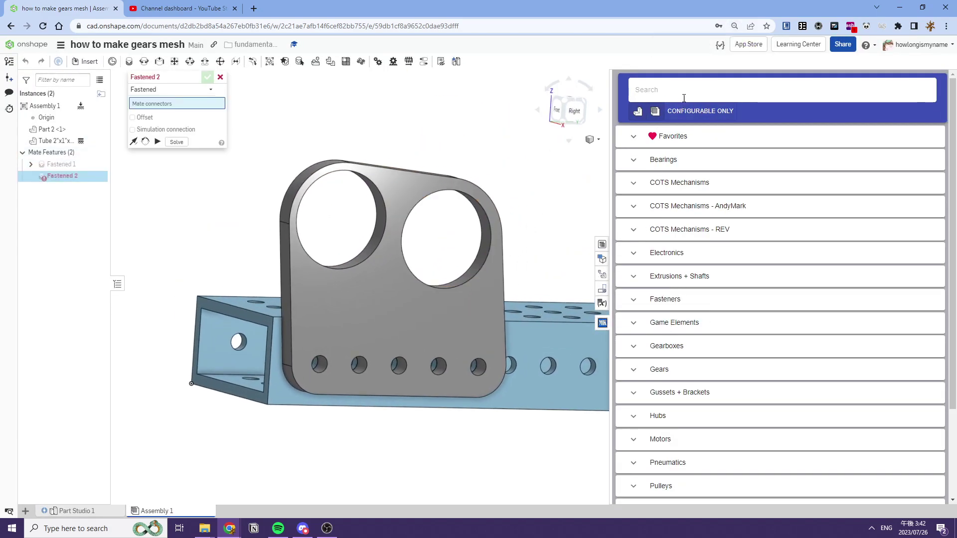
left_click(683, 139)
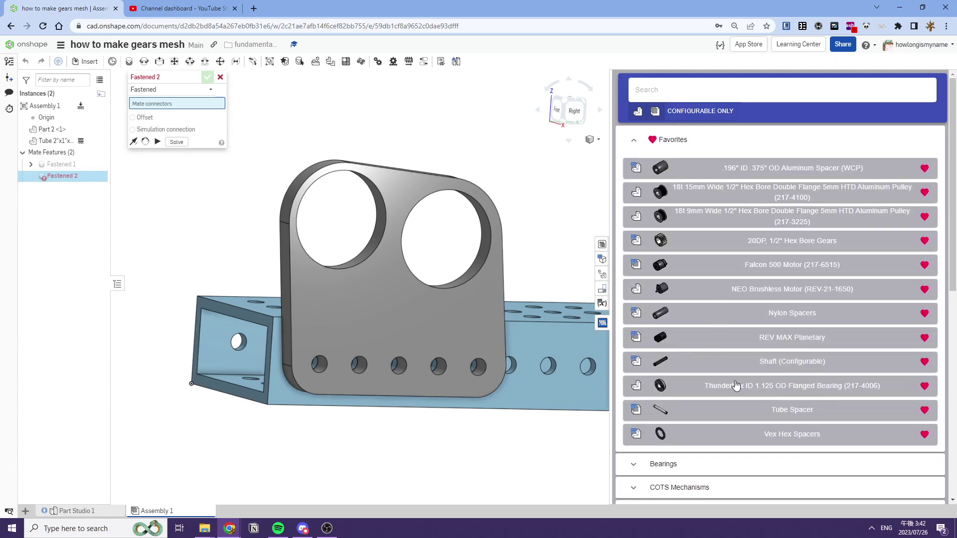
left_click(736, 385)
Search the parts library for 26t and insert the 26t 20dp Aluminum 1/2" Hex Bore Gear (217-5465)
type("26")
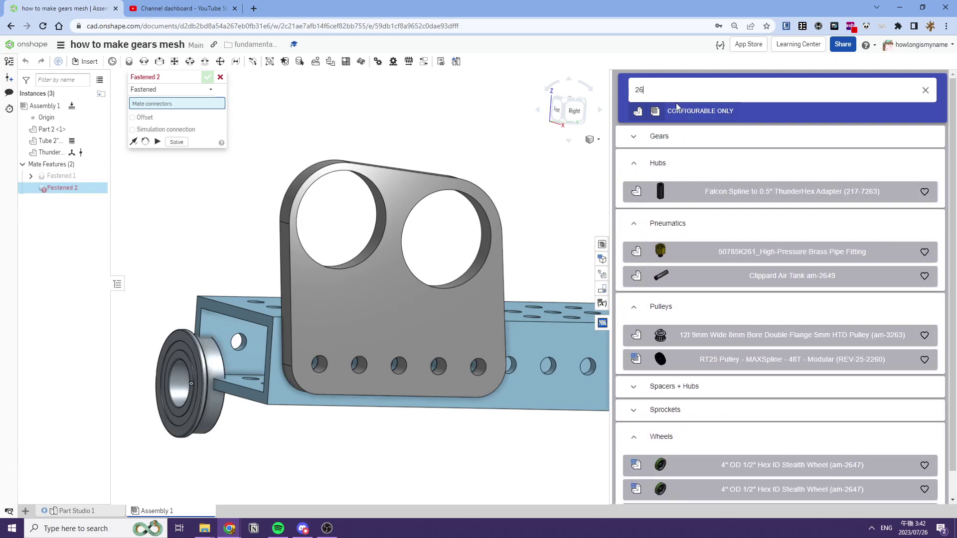
type("t")
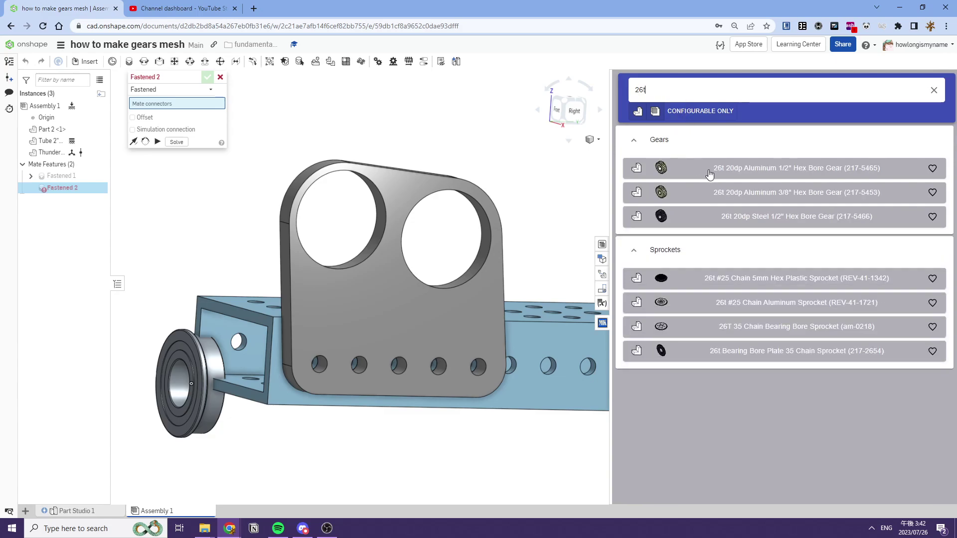
left_click(728, 171)
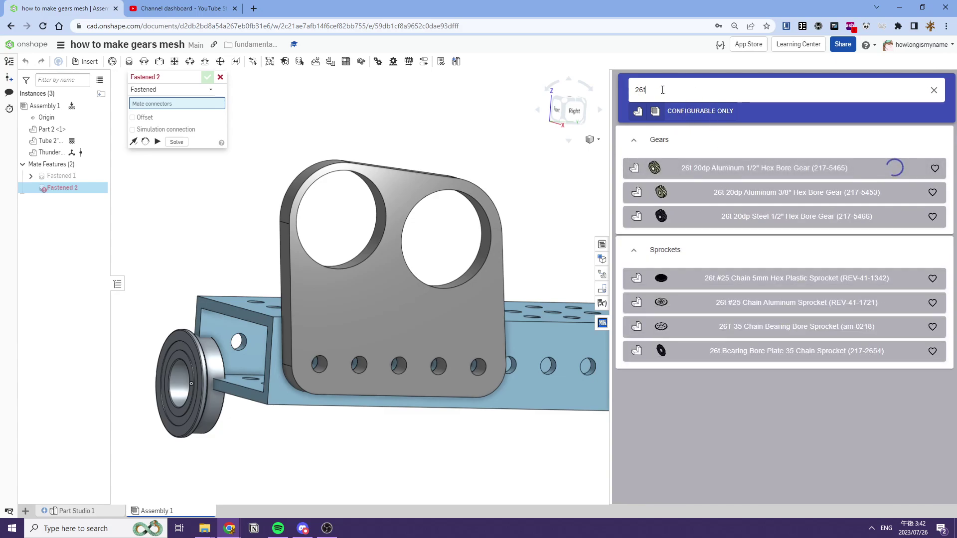
Search the parts library for 28t and insert the 28t 20dp Aluminum 1/2" Hex Bore Gear (217-5467)
key("BackSpace")
key("BackSpace")
type("8t")
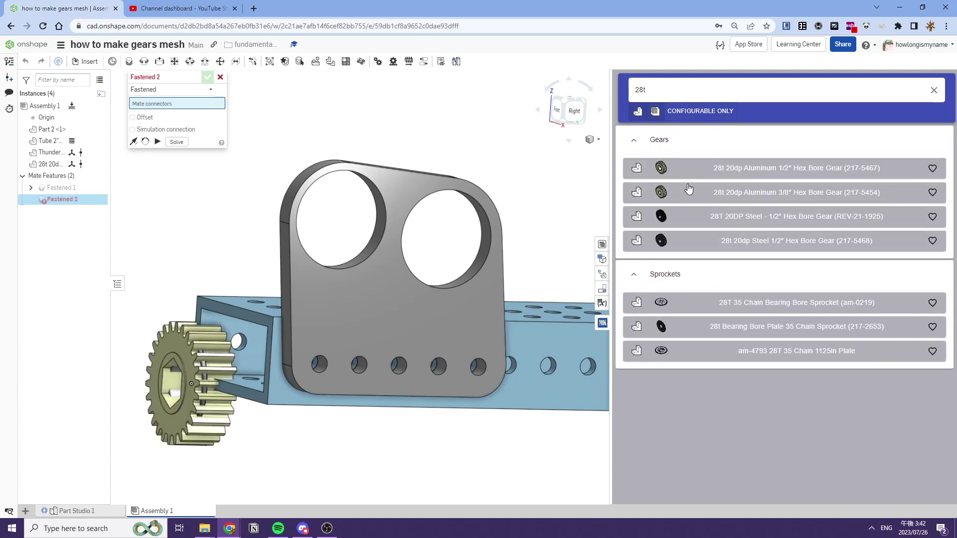
left_click(704, 174)
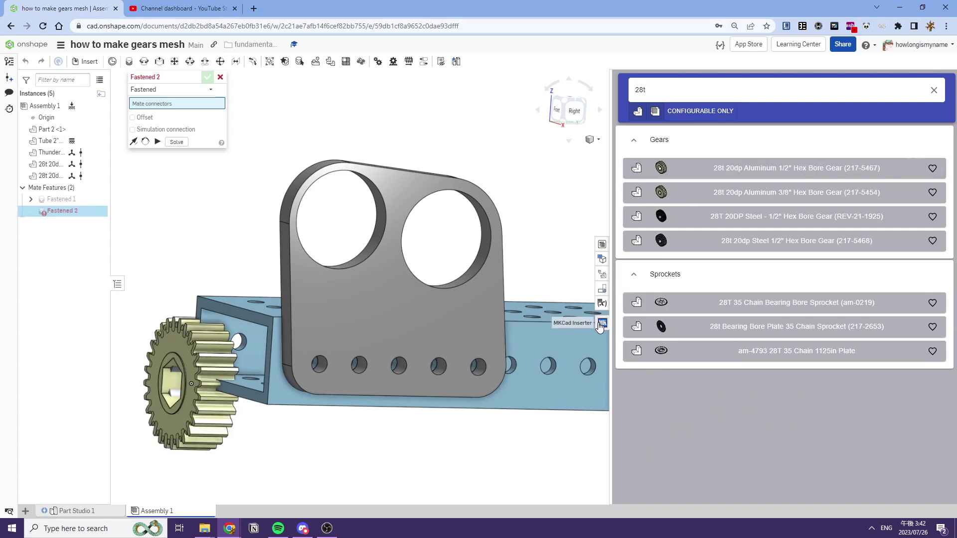
Try to pull the two overlapping gears apart while the empty Fastened mate is open, and cancel the mate
right_click_drag(283, 363, 424, 307)
left_click_drag(424, 305, 345, 175)
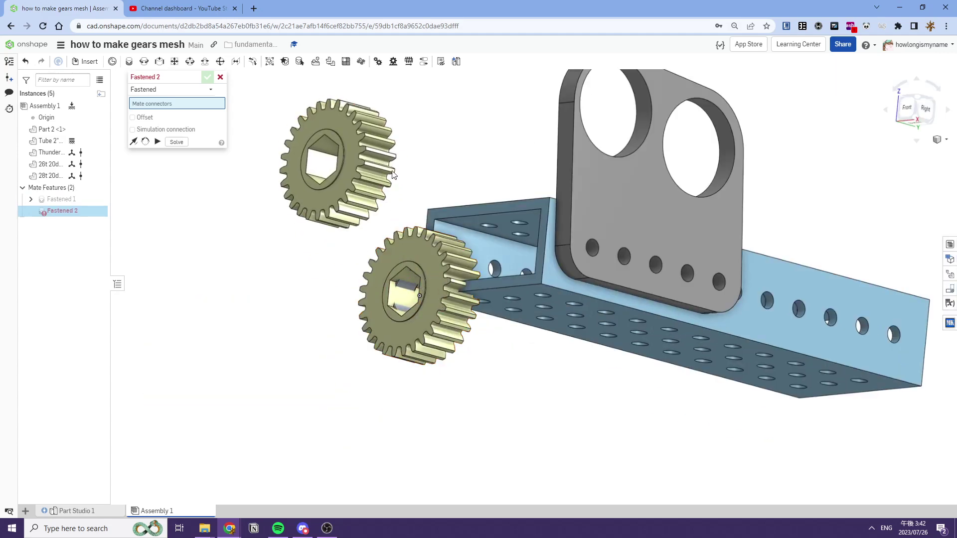
left_click_drag(424, 299, 421, 145)
left_click(220, 77)
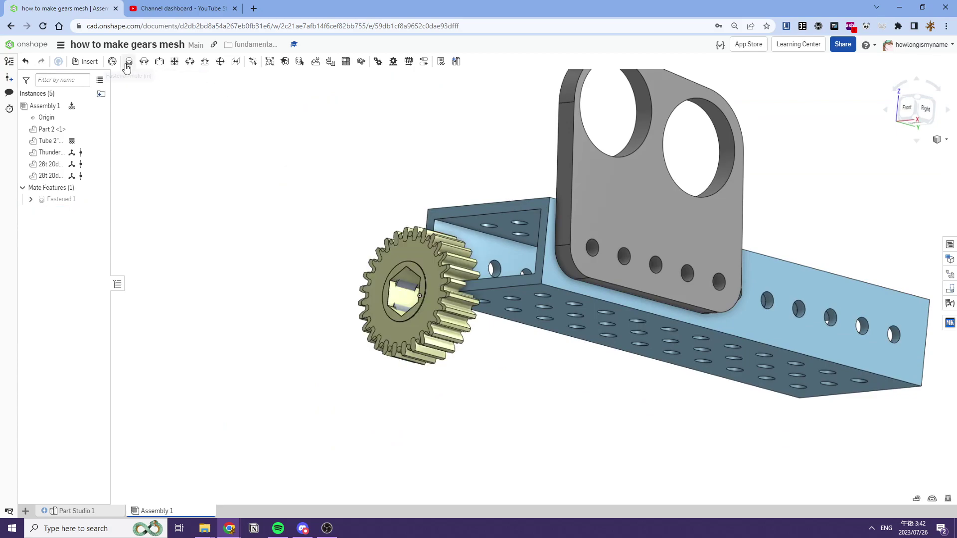
Fasten the flanged bearing into the plate's higher large hole, the one nearer the tube's end
right_click_drag(486, 301, 430, 253)
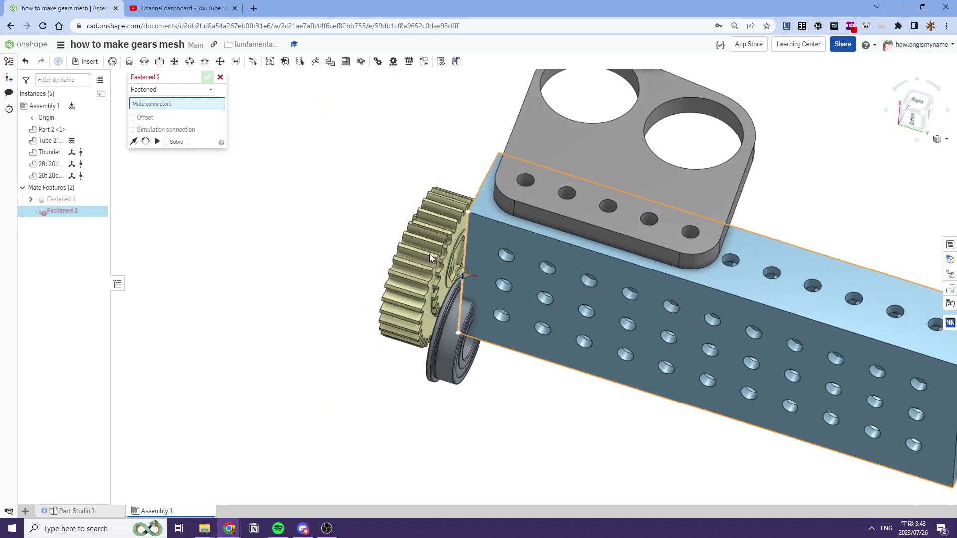
scroll(456, 334, "up", 4)
right_click_drag(461, 335, 423, 325)
scroll(424, 324, "up", 5)
scroll(425, 322, "down", 5)
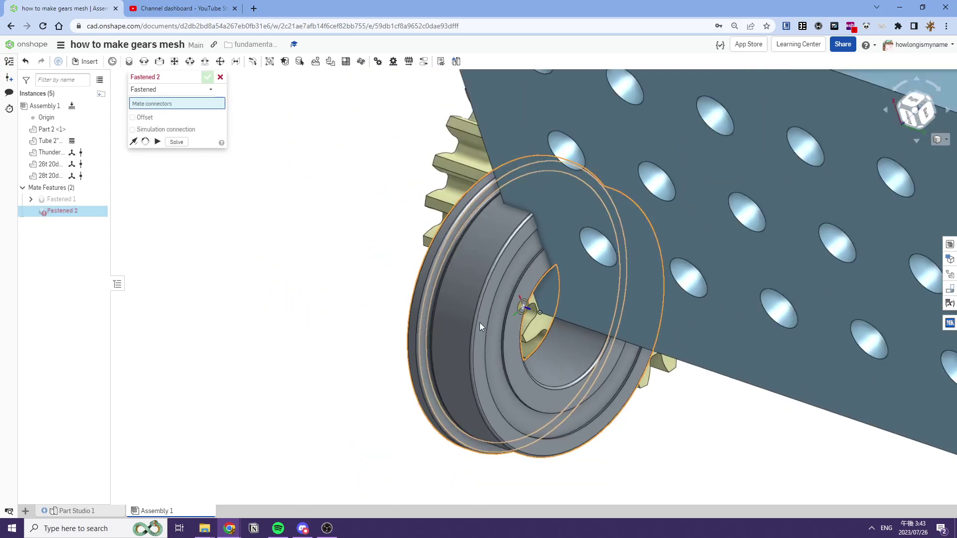
left_click(519, 306)
scroll(519, 305, "down", 8)
right_click_drag(463, 249, 491, 307)
scroll(506, 219, "up", 4)
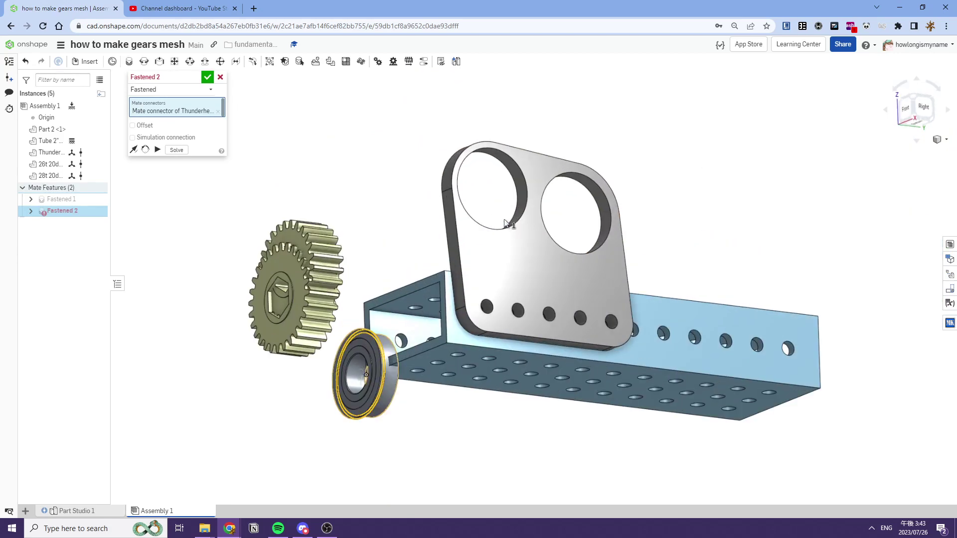
left_click(498, 183)
left_click(618, 196)
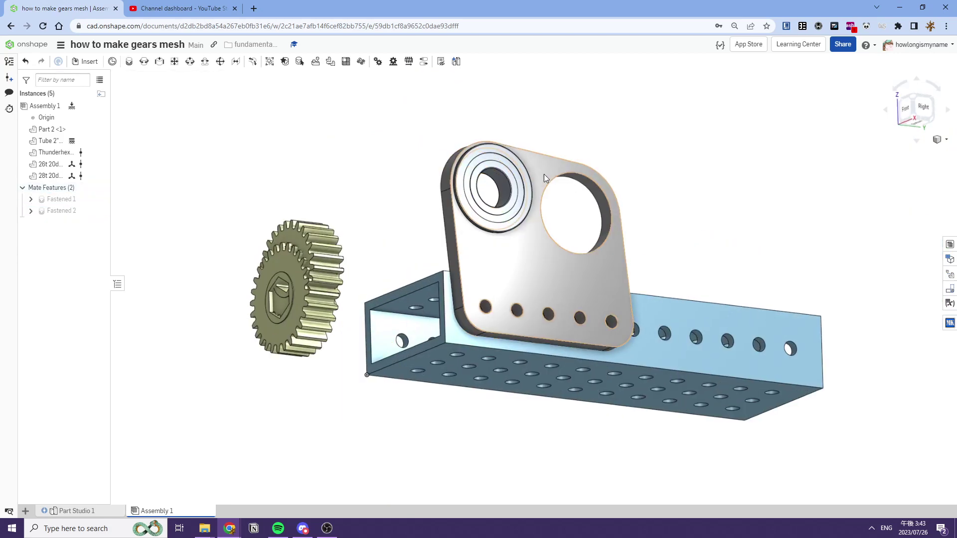
right_click_drag(543, 174, 519, 191)
left_click(493, 175)
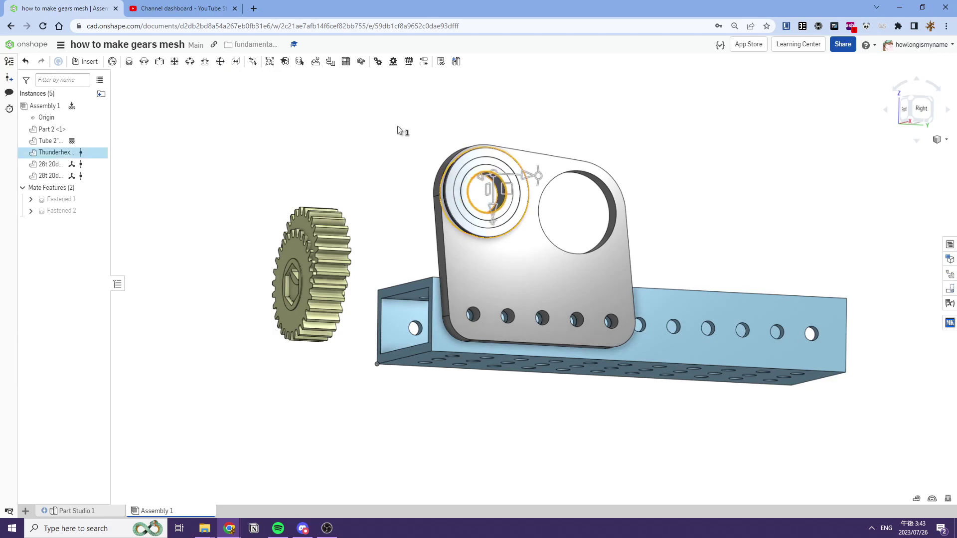
left_click(316, 62)
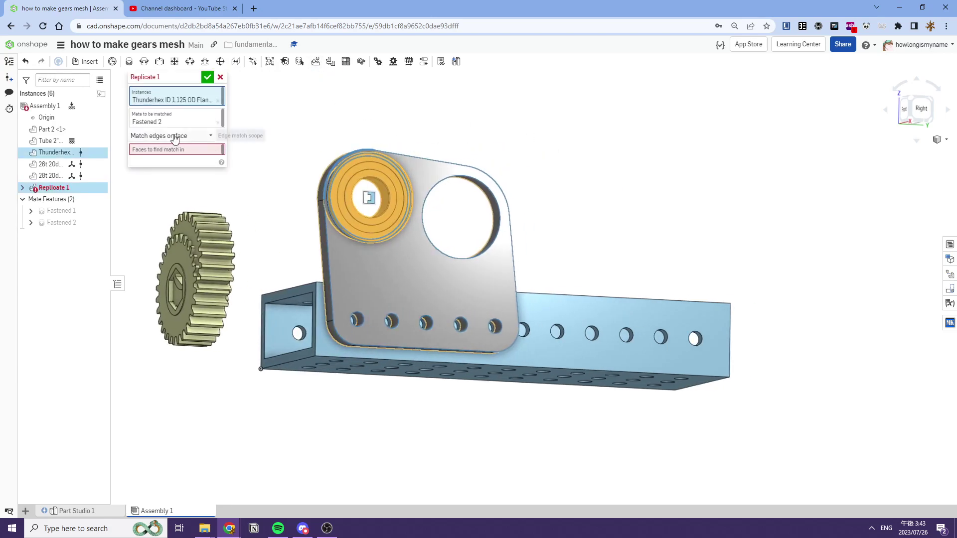
left_click(169, 148)
left_click(174, 175)
key("Return")
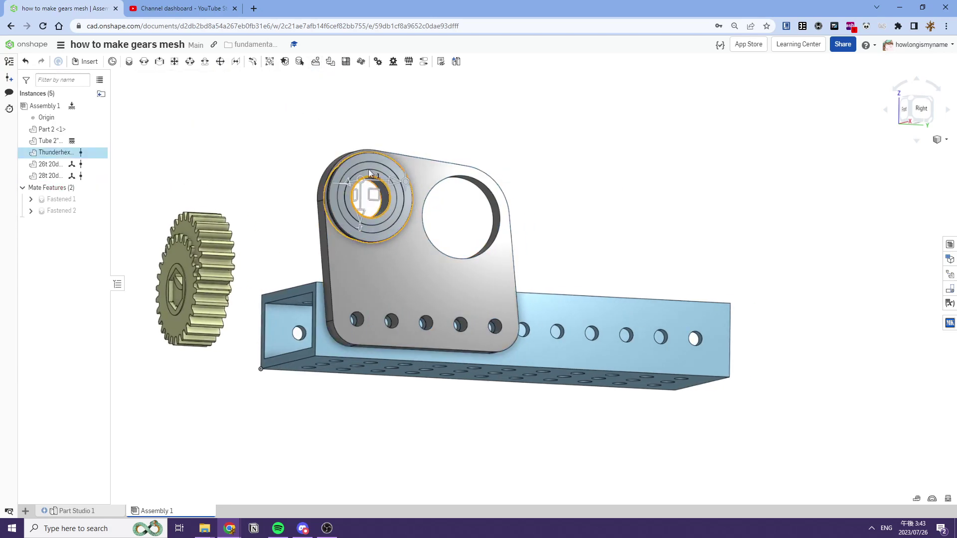
Add a second copy of the flanged bearing and fasten it into the plate's other large hole
left_click(129, 62)
right_click_drag(553, 131, 349, 160)
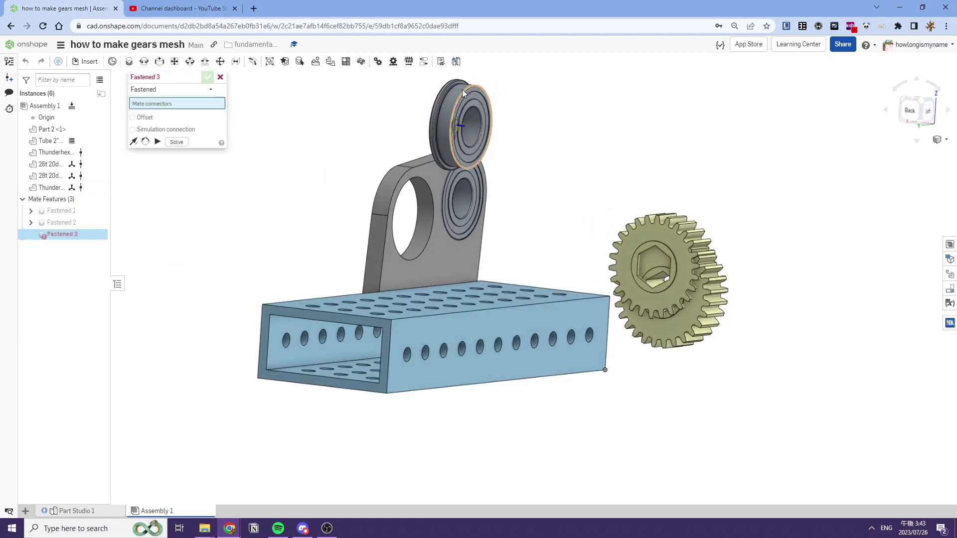
scroll(462, 89, "up", 8)
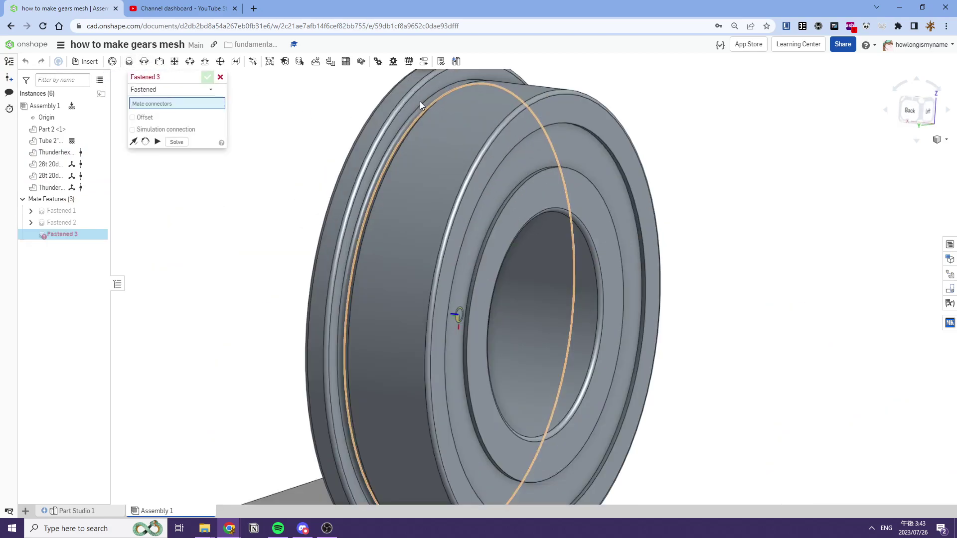
left_click(452, 318)
scroll(452, 319, "down", 8)
right_click_drag(451, 319, 543, 334)
left_click(339, 396)
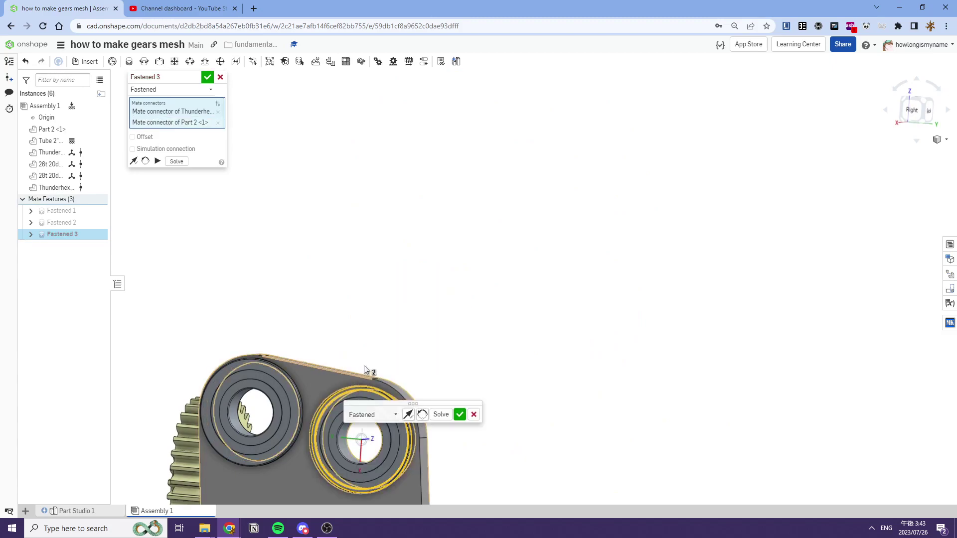
left_click(459, 415)
Start another Fastened mate and pull the two overlapping gears apart
key("m")
scroll(462, 378, "down", 8)
right_click_drag(461, 371, 349, 331)
scroll(437, 346, "up", 7)
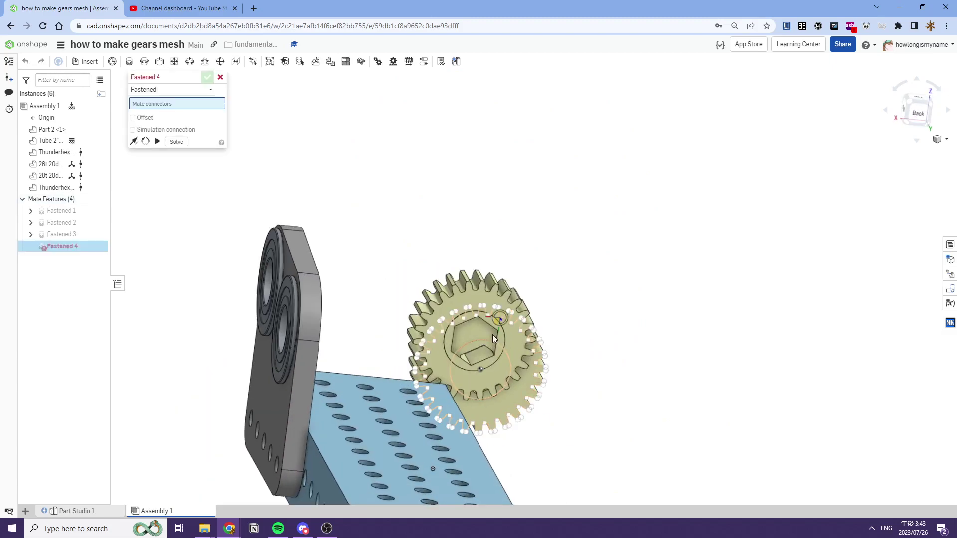
left_click_drag(493, 334, 427, 162)
scroll(433, 255, "up", 6)
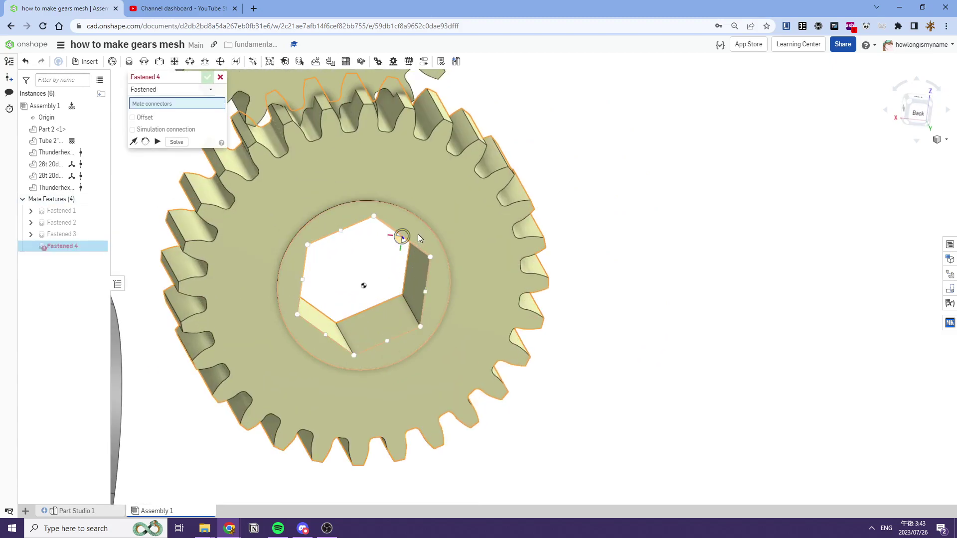
Fasten the centre of the 28t gear's bore to the bearing in the plate's higher hole, with the primary axis flipped
left_click(377, 290)
scroll(378, 293, "down", 7)
right_click_drag(335, 294, 359, 302)
scroll(306, 295, "up", 10)
scroll(267, 316, "down", 4)
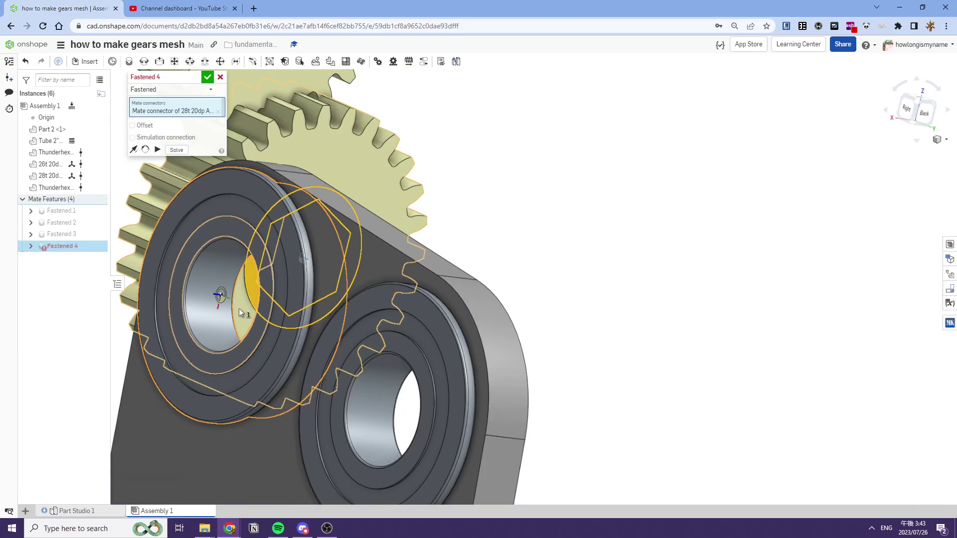
left_click(221, 297)
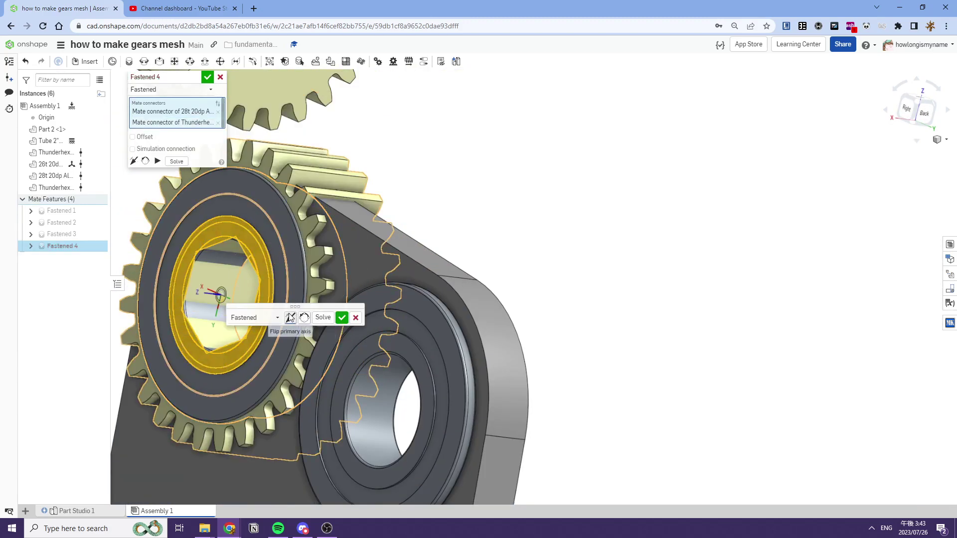
left_click(290, 317)
left_click(342, 318)
Fasten the centre of the 26t gear's bore to the bearing in the plate's lower large hole, with the primary axis flipped
scroll(392, 272, "down", 7)
right_click_drag(394, 271, 289, 296)
key("m")
scroll(570, 174, "up", 6)
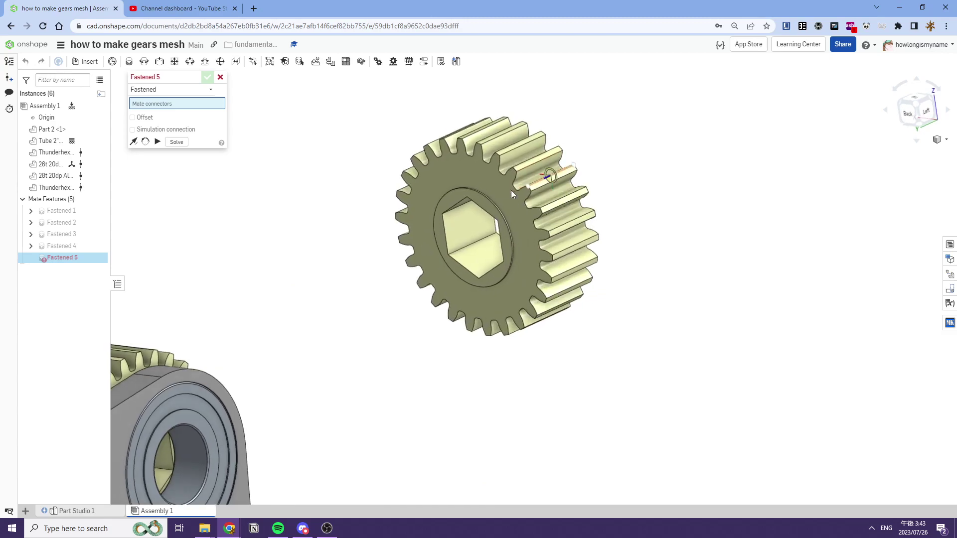
scroll(483, 197, "up", 4)
scroll(478, 200, "down", 5)
left_click(471, 234)
scroll(471, 234, "down", 5)
right_click_drag(472, 234, 509, 261)
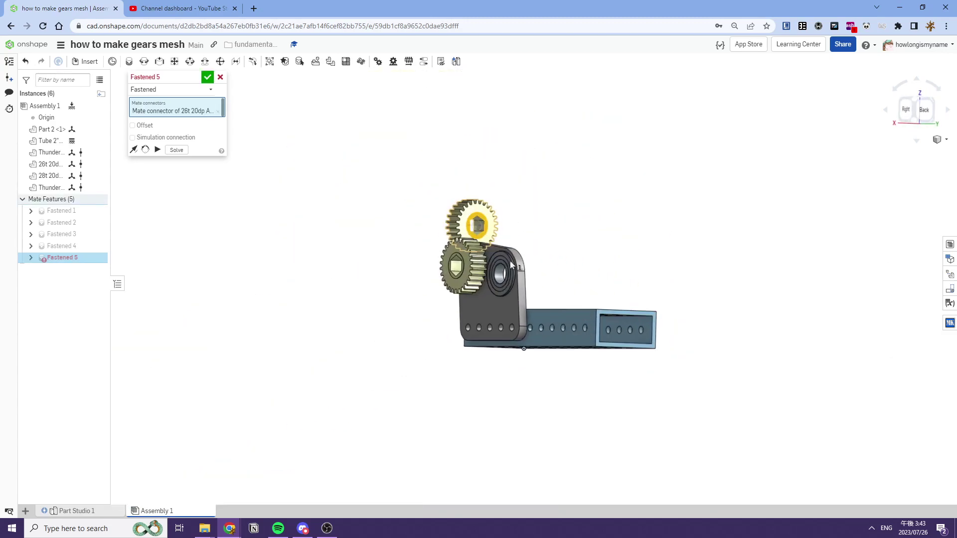
scroll(510, 261, "up", 6)
scroll(451, 270, "down", 2)
left_click(424, 317)
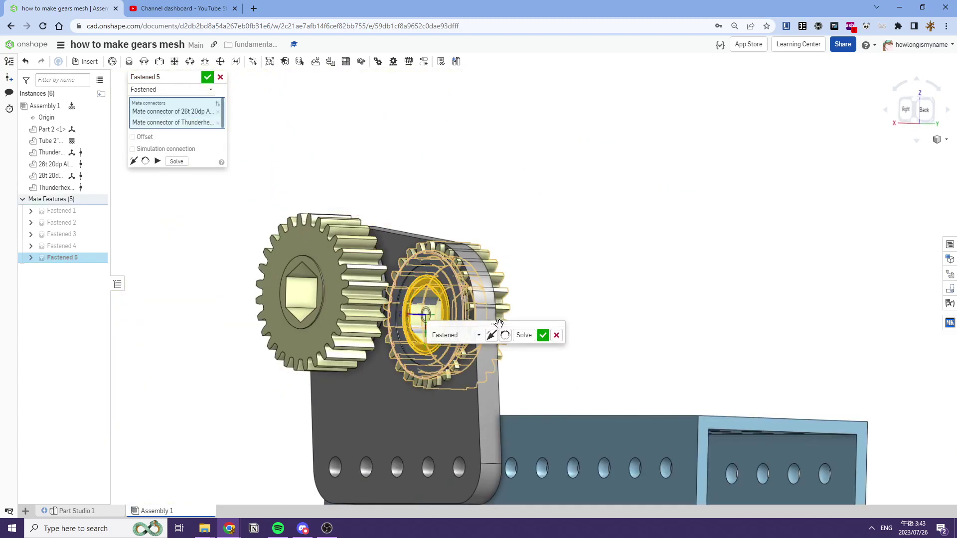
left_click(492, 336)
left_click(543, 335)
Examine how the teeth of the 26t and 28t gears mesh on the mounting plate
scroll(359, 300, "up", 6)
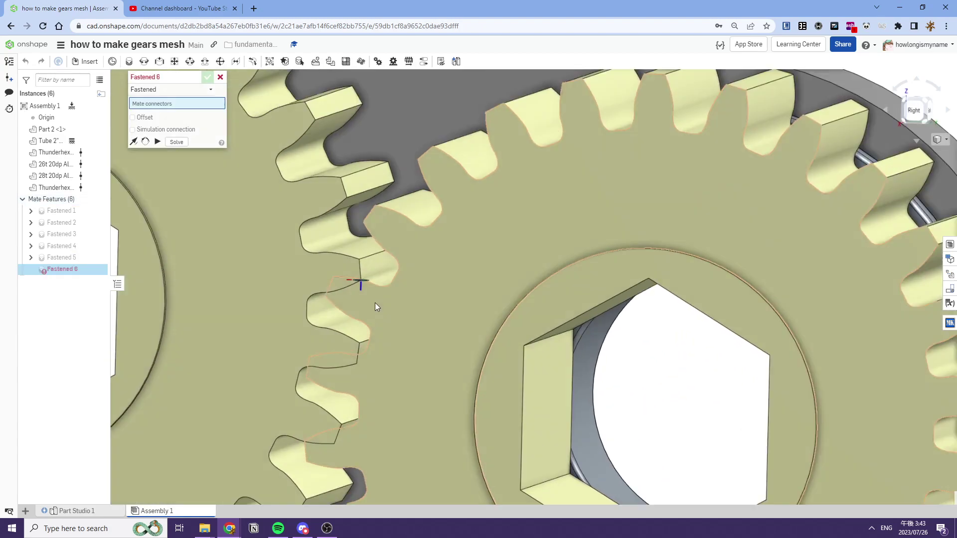
scroll(364, 325, "down", 2)
right_click_drag(363, 336, 364, 356)
scroll(333, 349, "up", 3)
scroll(334, 336, "down", 6)
right_click_drag(600, 331, 570, 331)
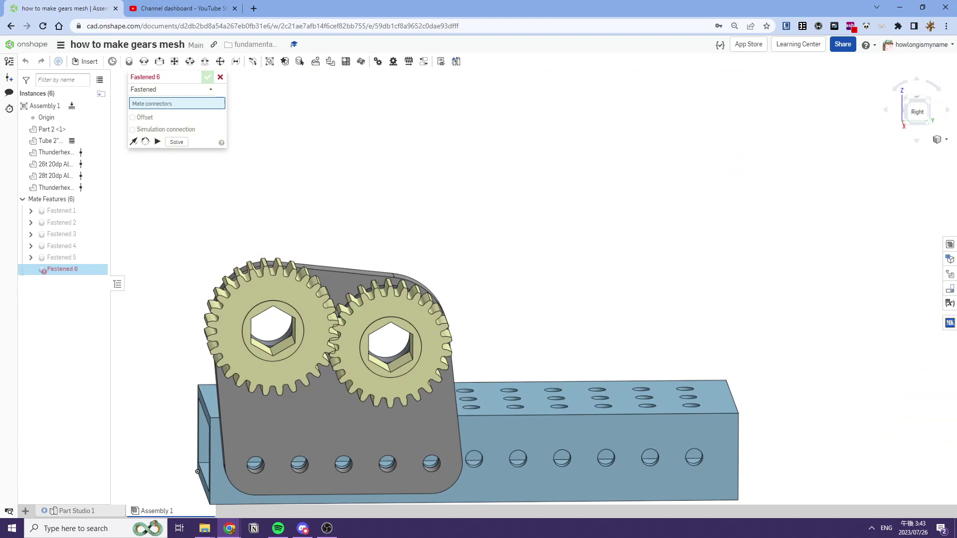
scroll(715, 242, "down", 2)
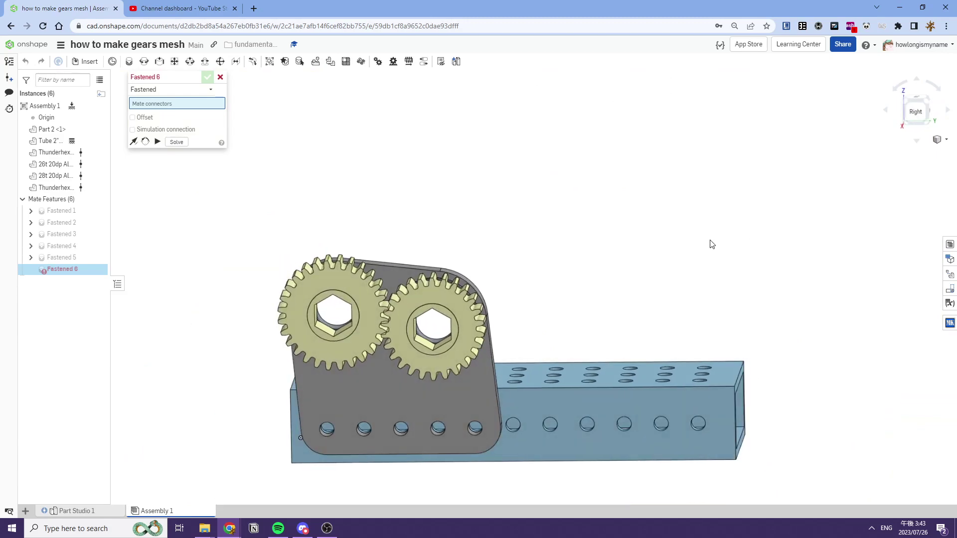